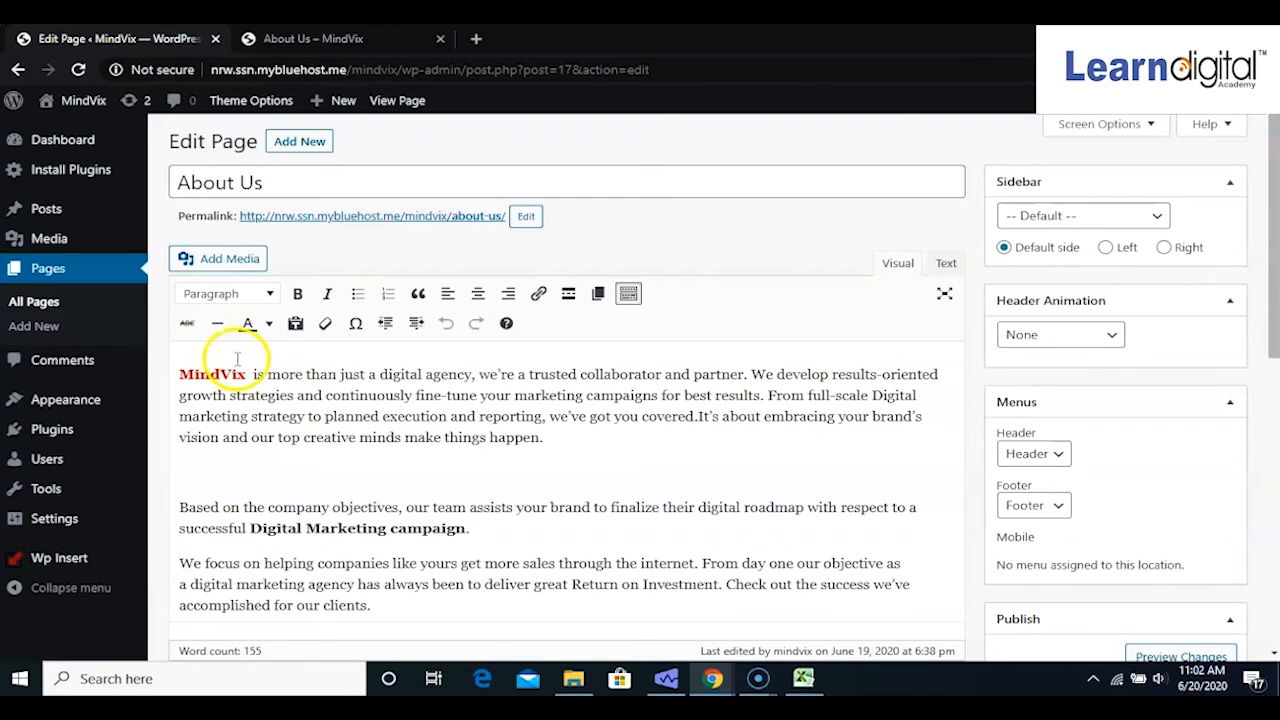
# Upload webi1.jpg from the Downloads folder and insert it at the start of the About Us page content.
pyautogui.click(224, 268)
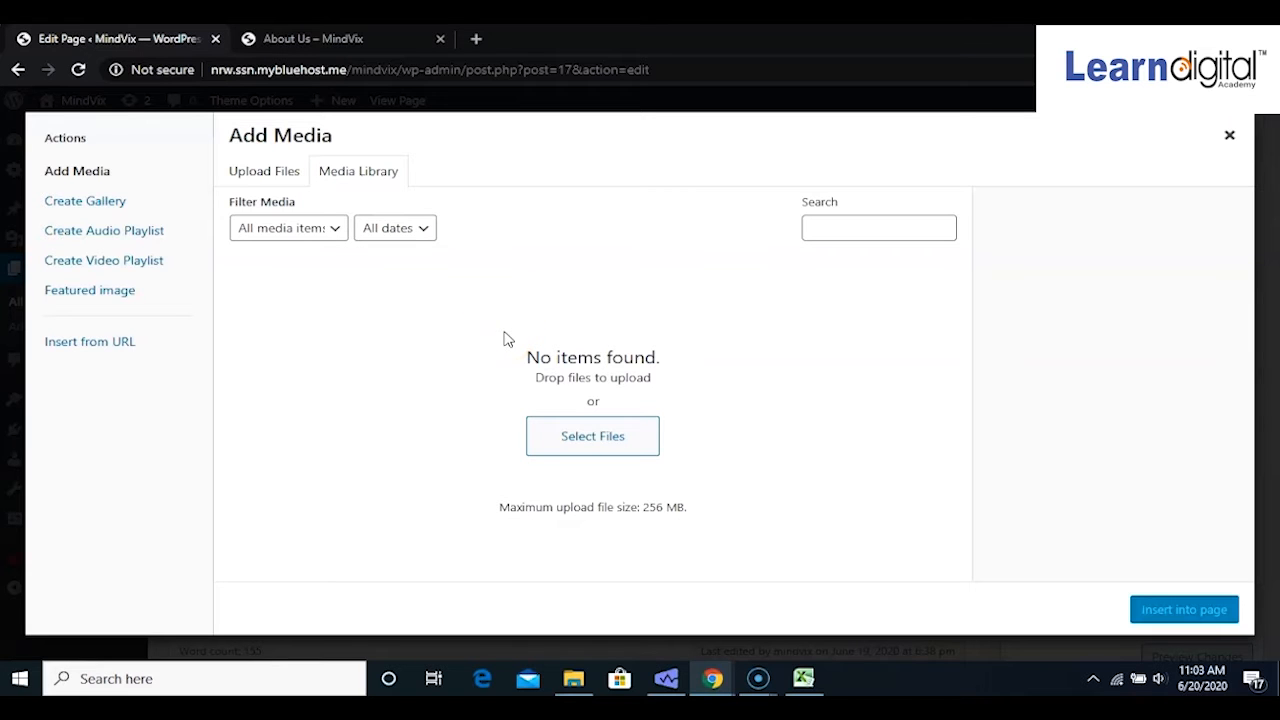
pyautogui.click(282, 180)
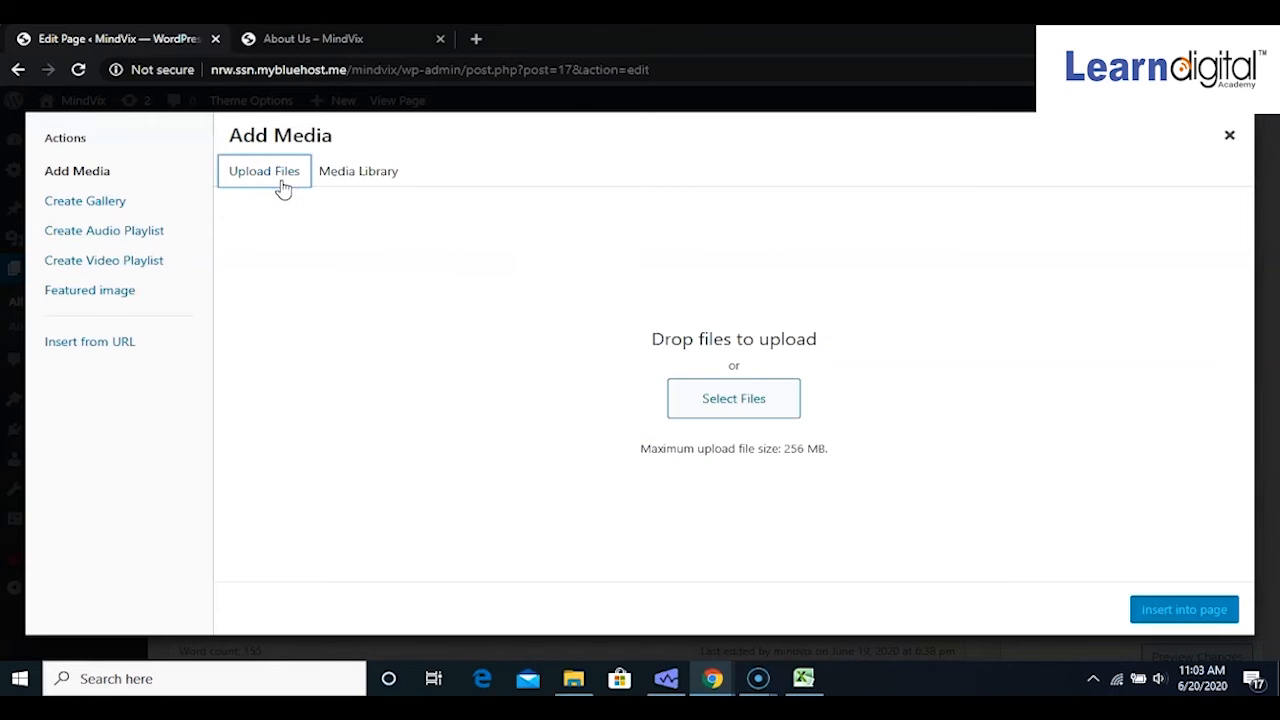
pyautogui.click(717, 402)
pyautogui.click(716, 400)
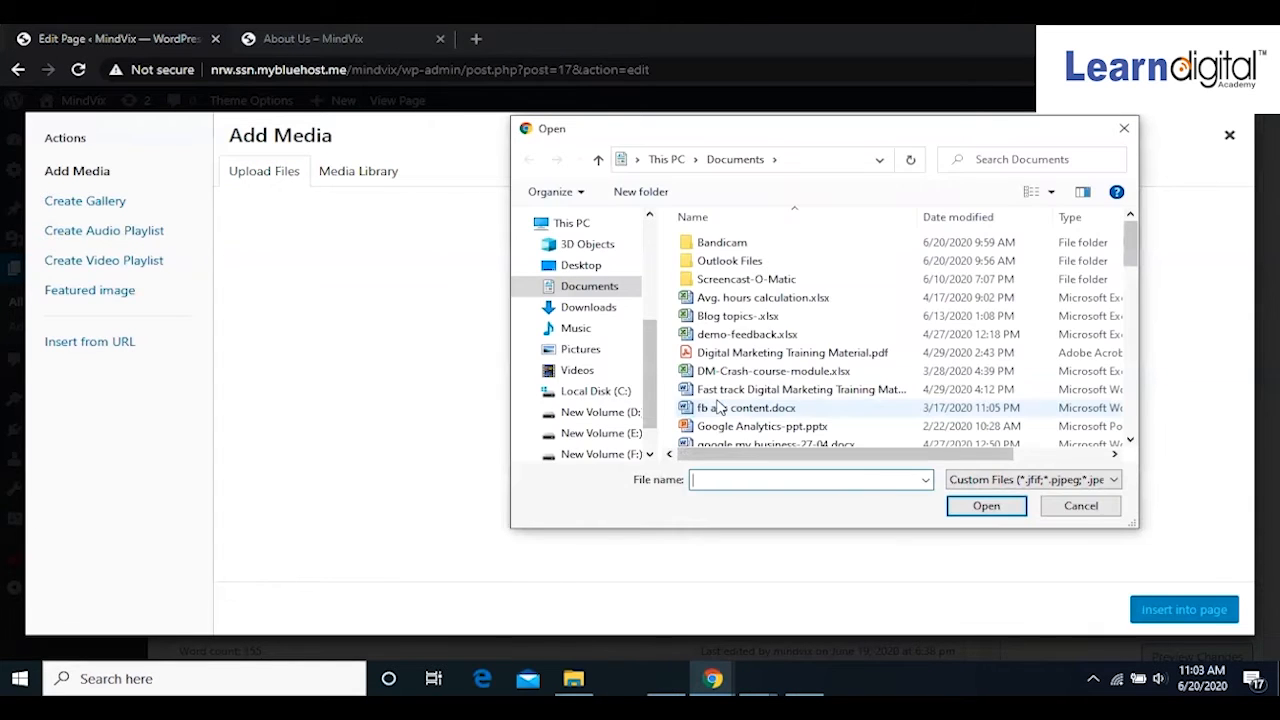
pyautogui.click(590, 308)
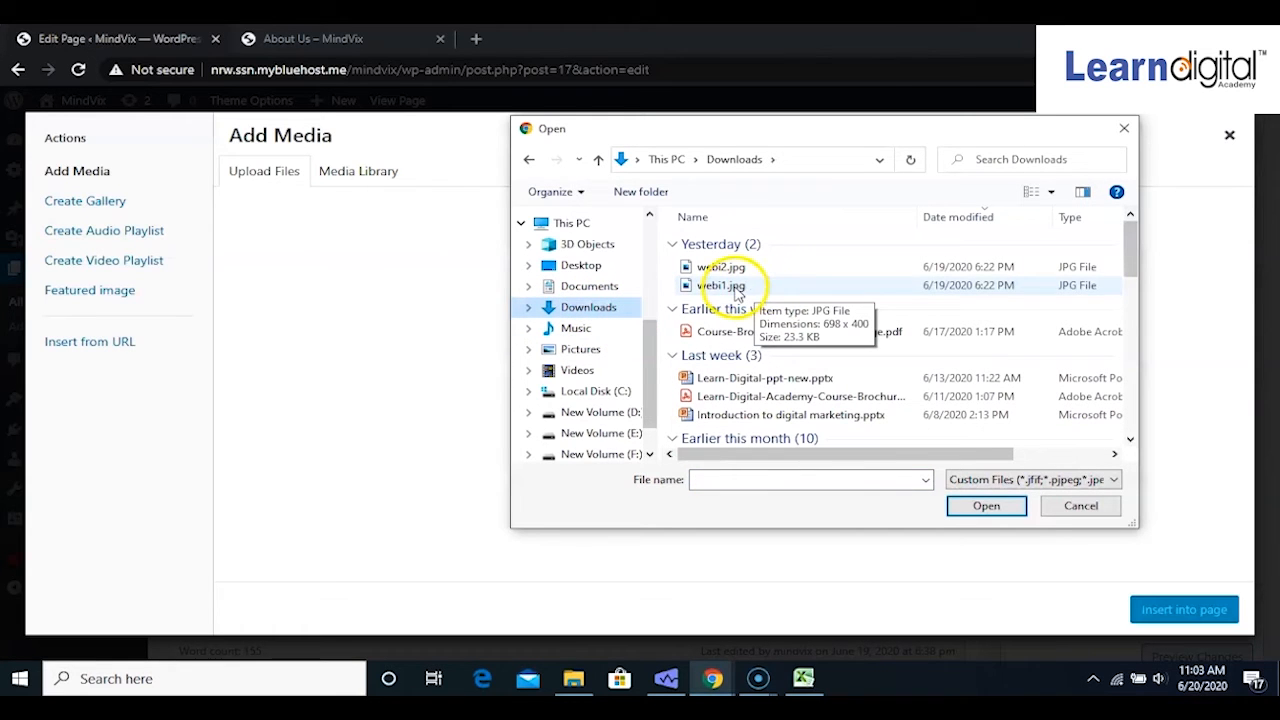
pyautogui.click(738, 288)
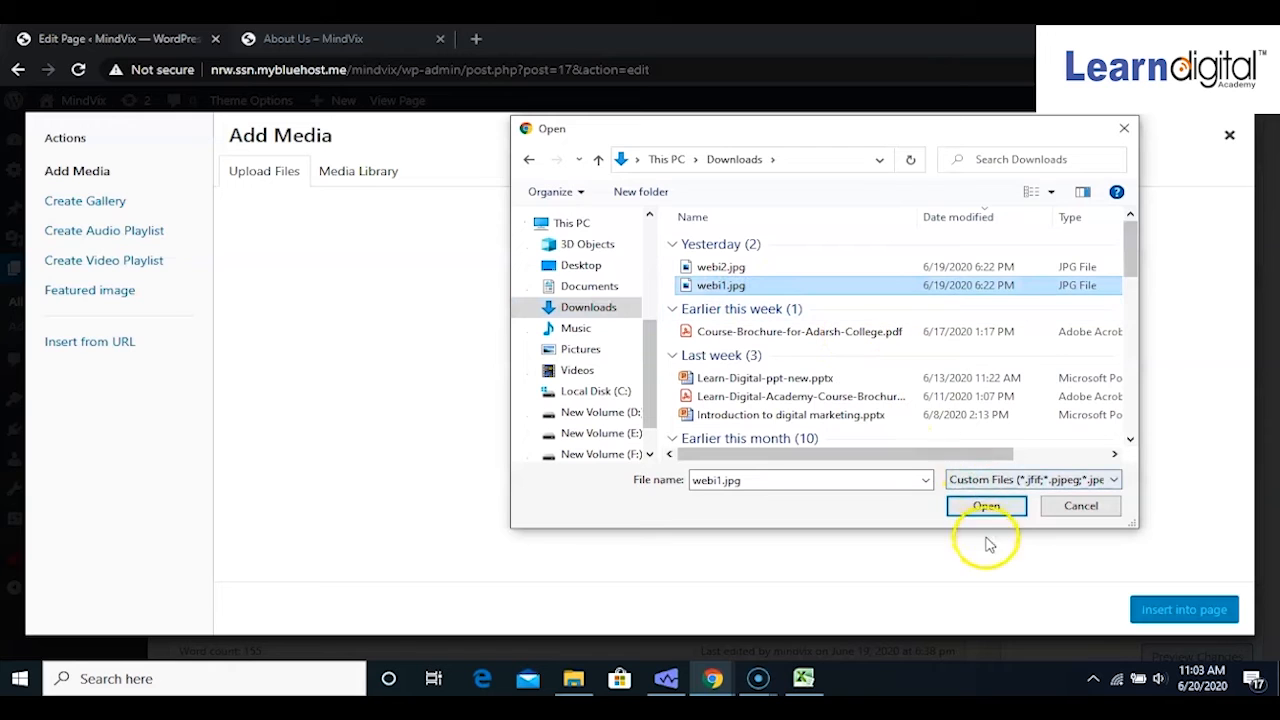
pyautogui.click(985, 507)
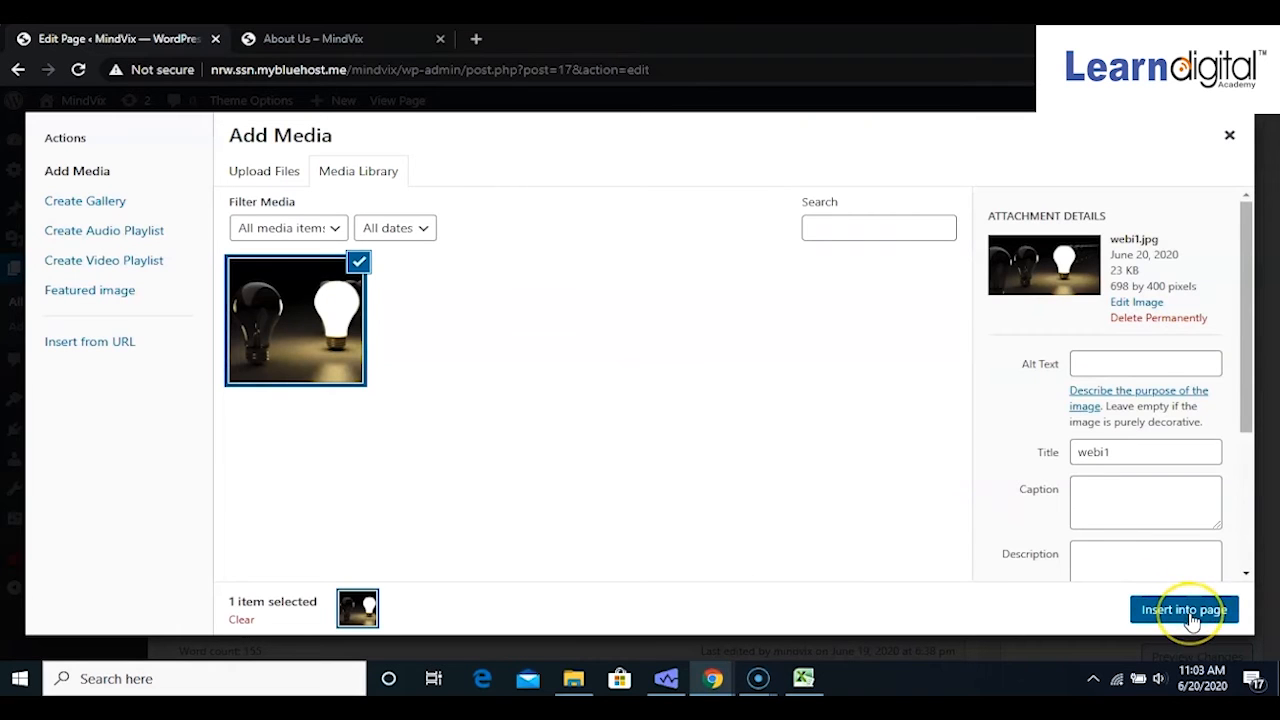
pyautogui.click(1190, 615)
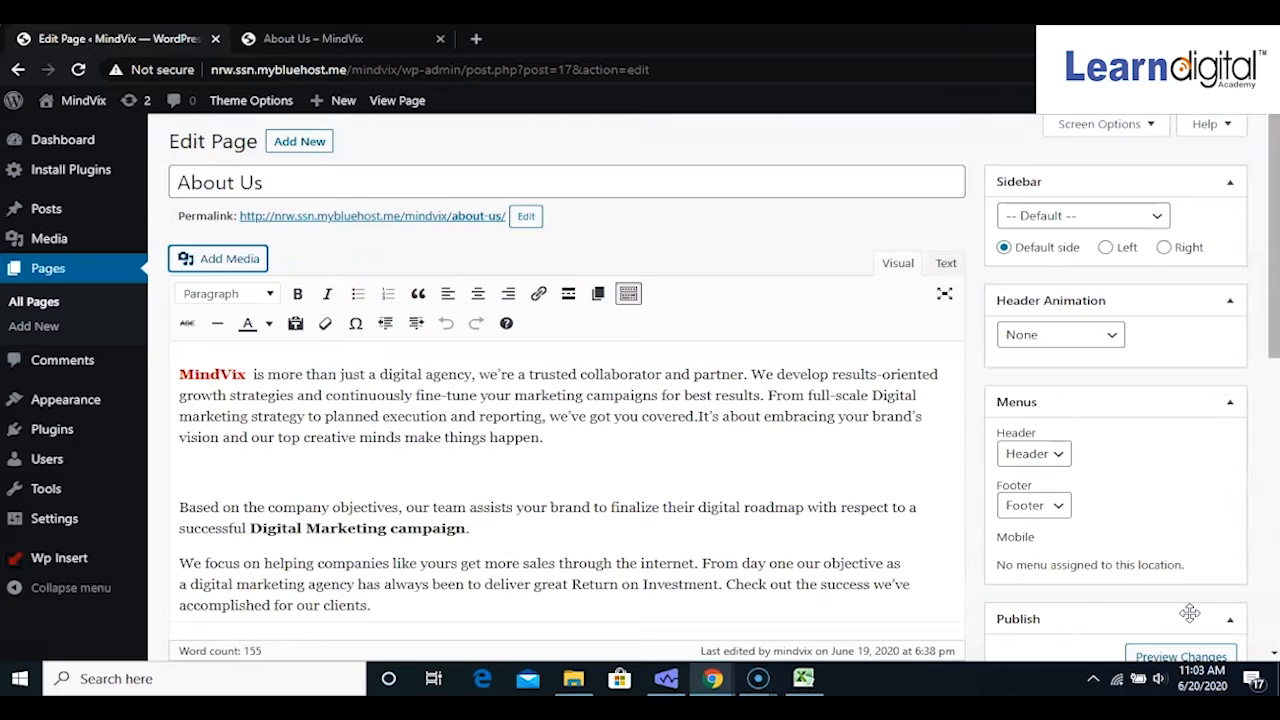
# Move the opening MindVix paragraph onto its own line below the inserted light-bulb image.
pyautogui.click(650, 524)
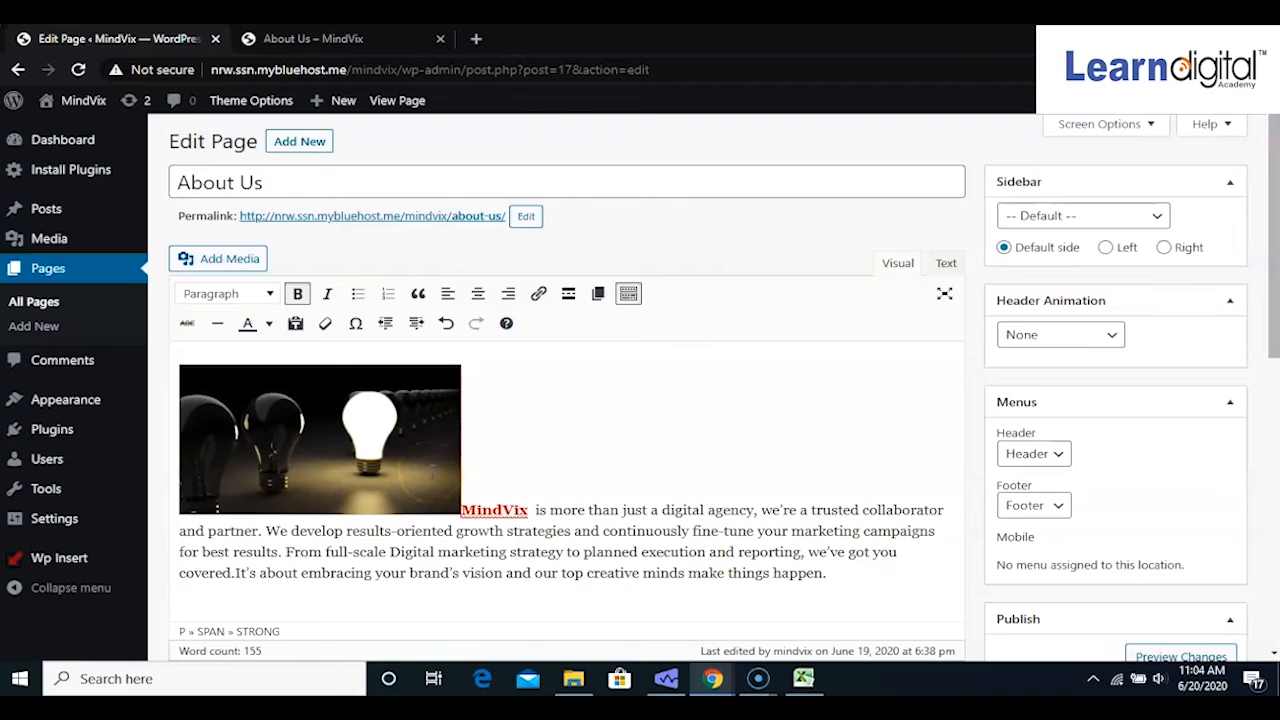
pyautogui.click(465, 510)
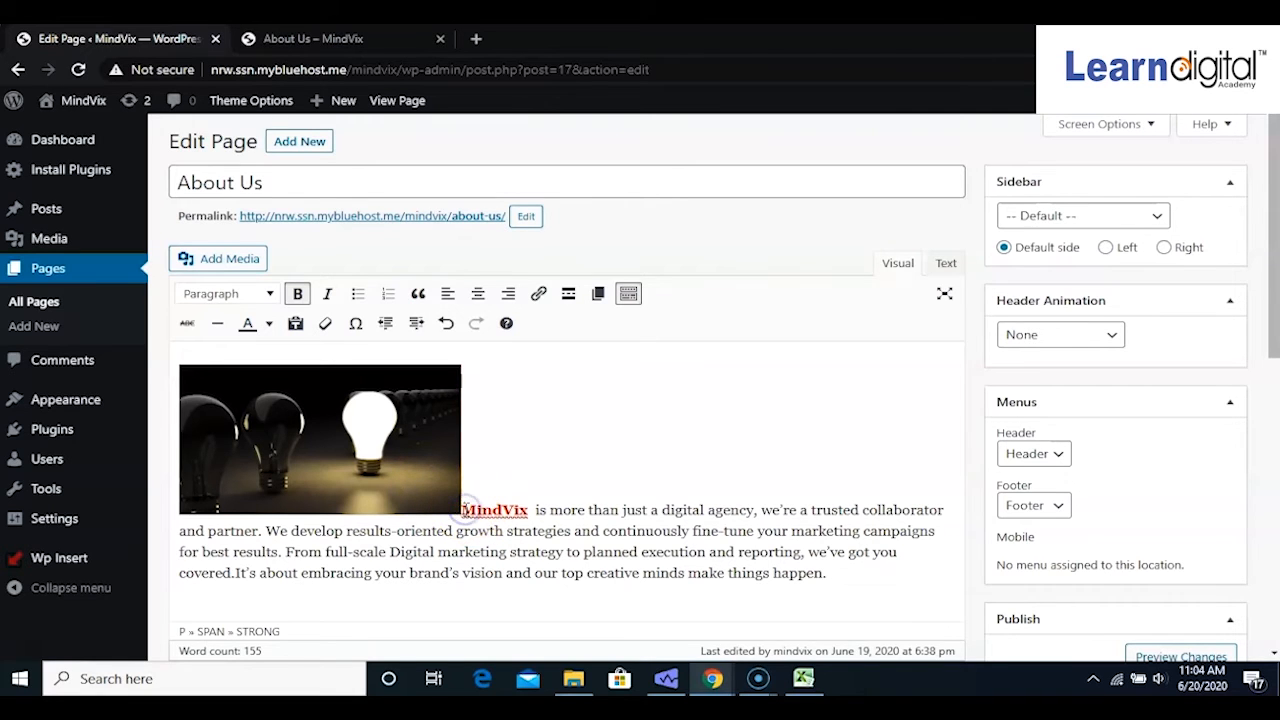
pyautogui.press('Return')
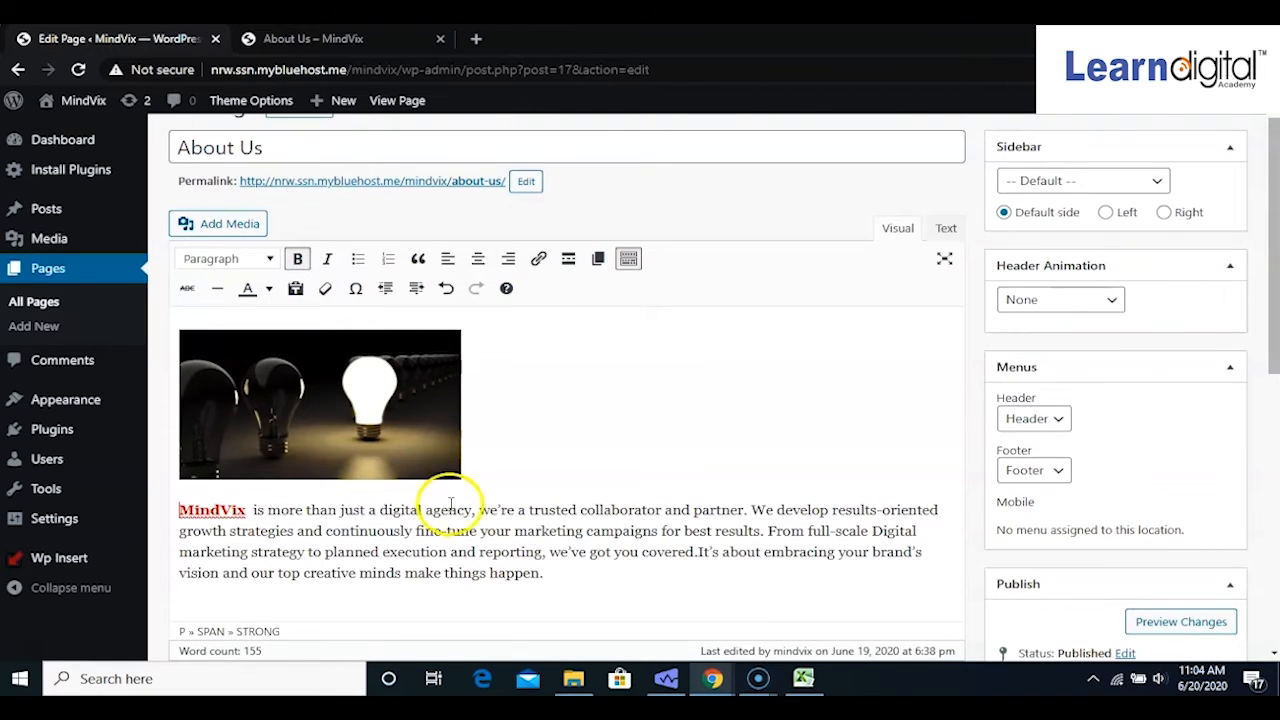
# Enlarge the light-bulb image, try it centred, and align it right so the MindVix paragraph wraps beside it.
pyautogui.click(347, 423)
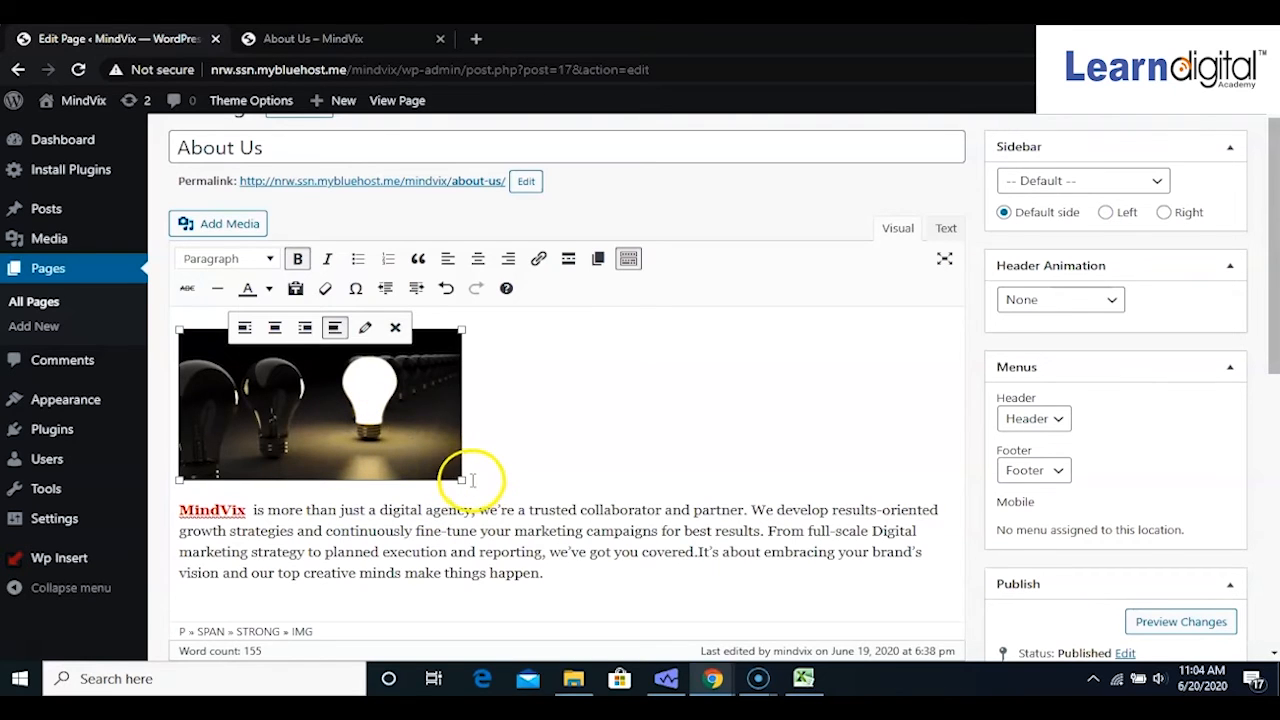
pyautogui.moveTo(460, 480); pyautogui.dragTo(680, 506)
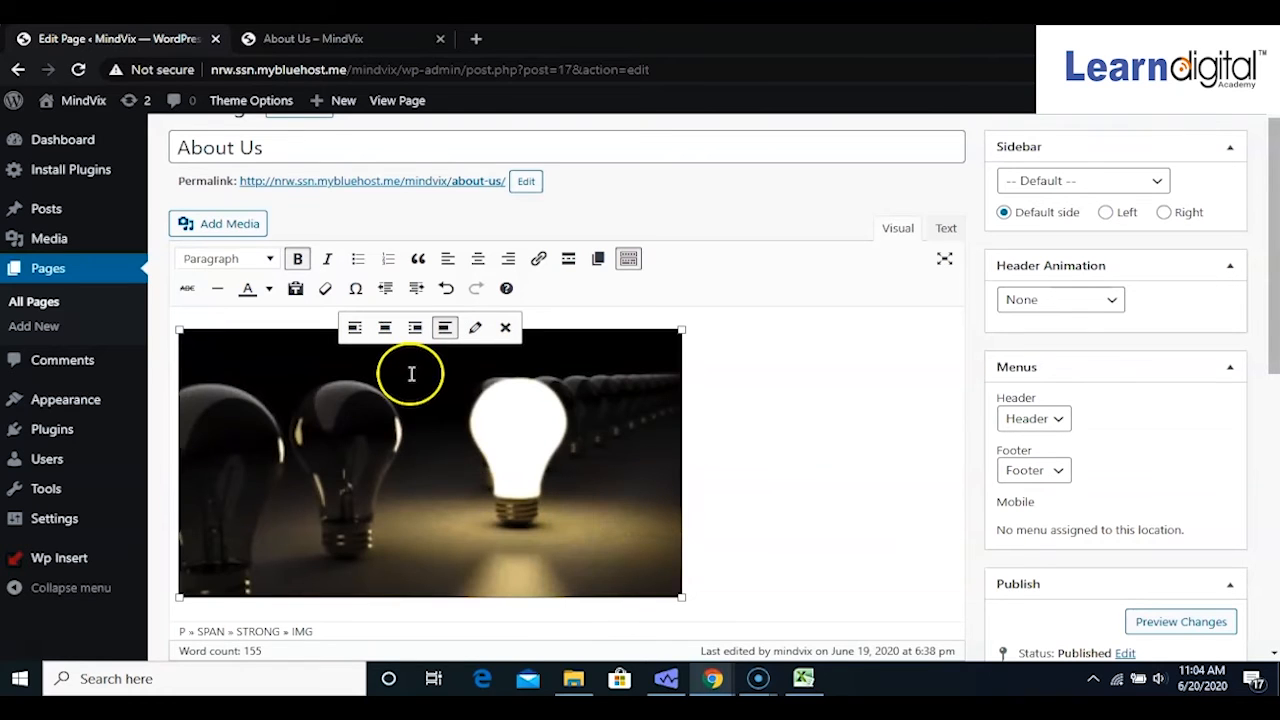
pyautogui.click(387, 334)
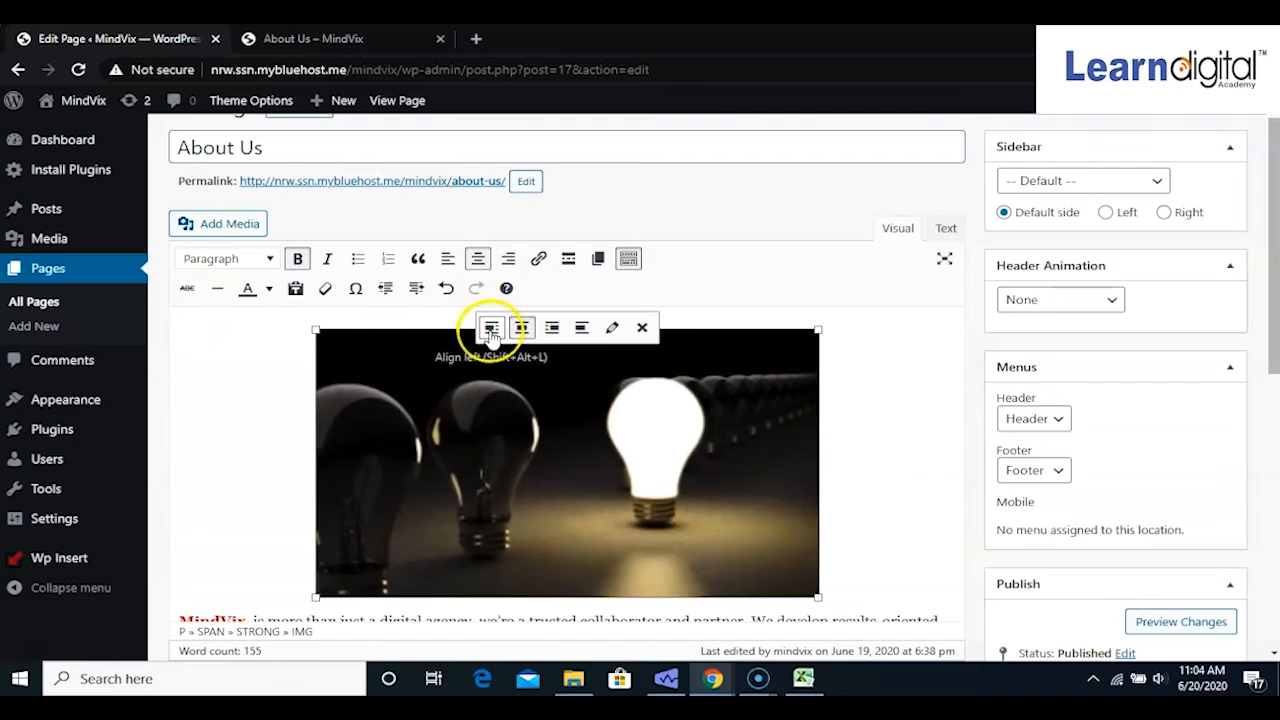
pyautogui.click(553, 330)
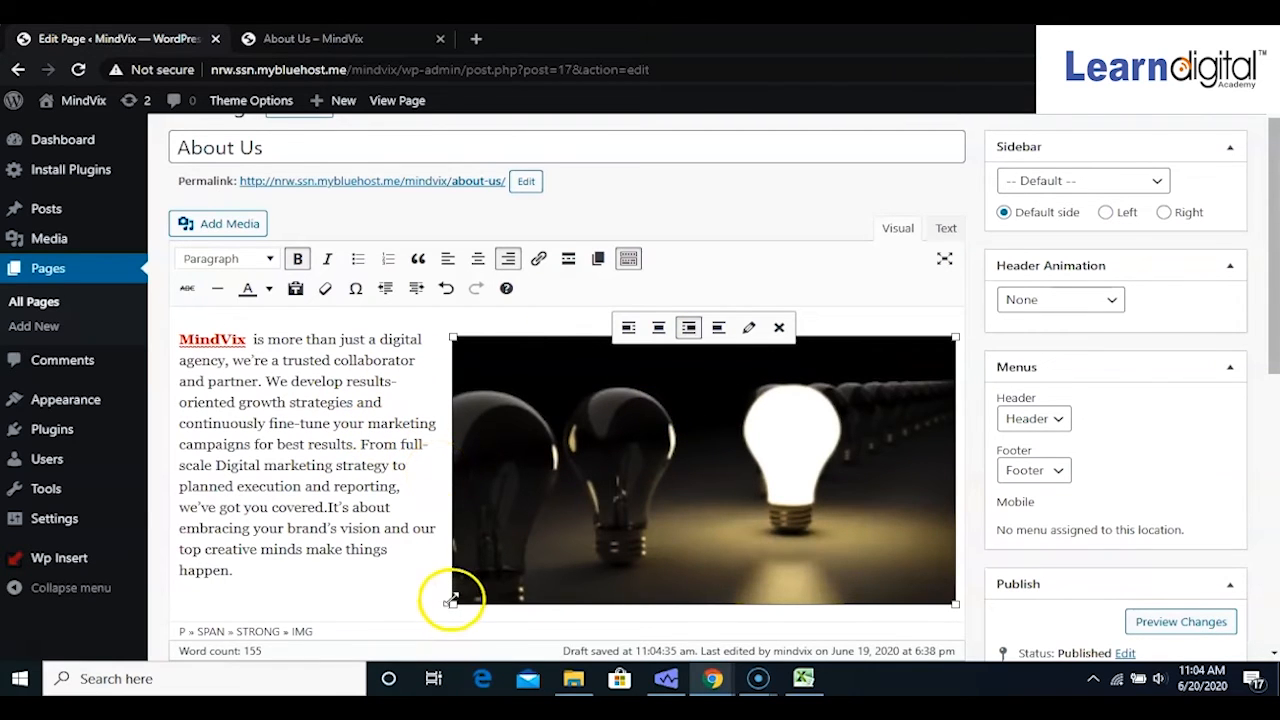
# Resize the right-aligned light-bulb image, trying smaller sizes before enlarging it to most of the content width.
pyautogui.moveTo(451, 601); pyautogui.dragTo(473, 568)
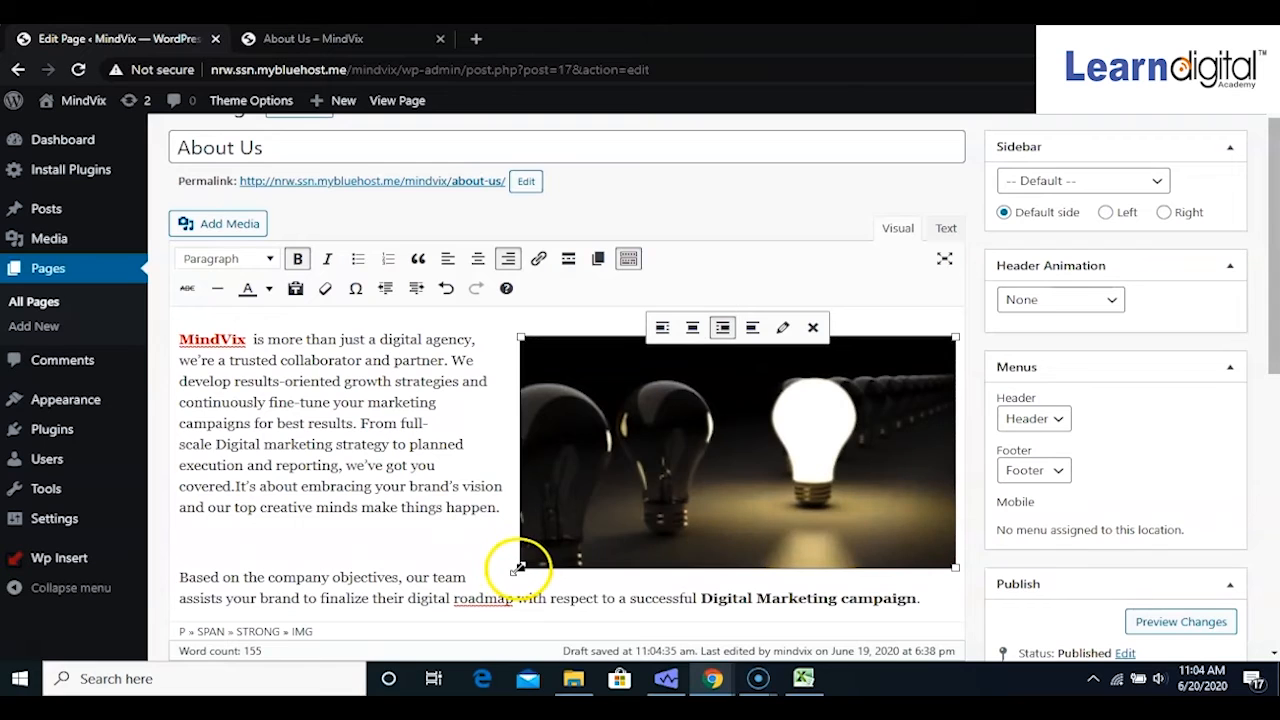
pyautogui.moveTo(519, 567); pyautogui.dragTo(534, 540)
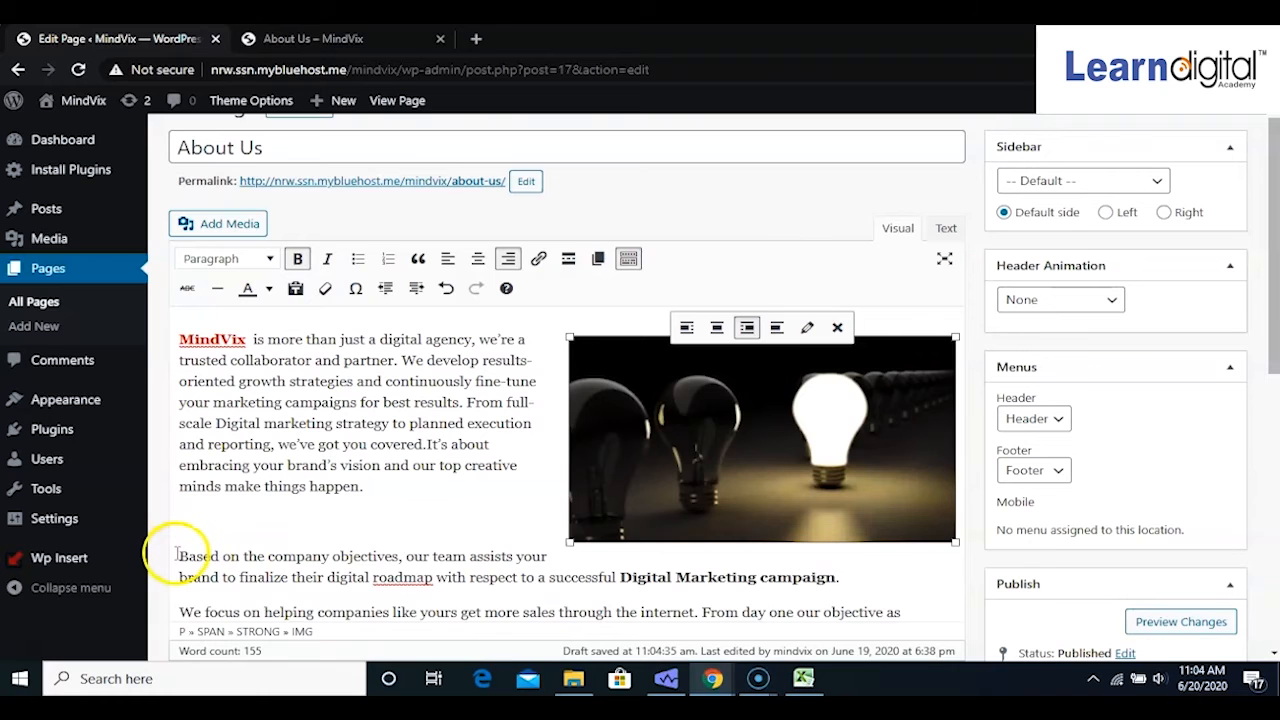
pyautogui.moveTo(955, 541); pyautogui.dragTo(955, 612)
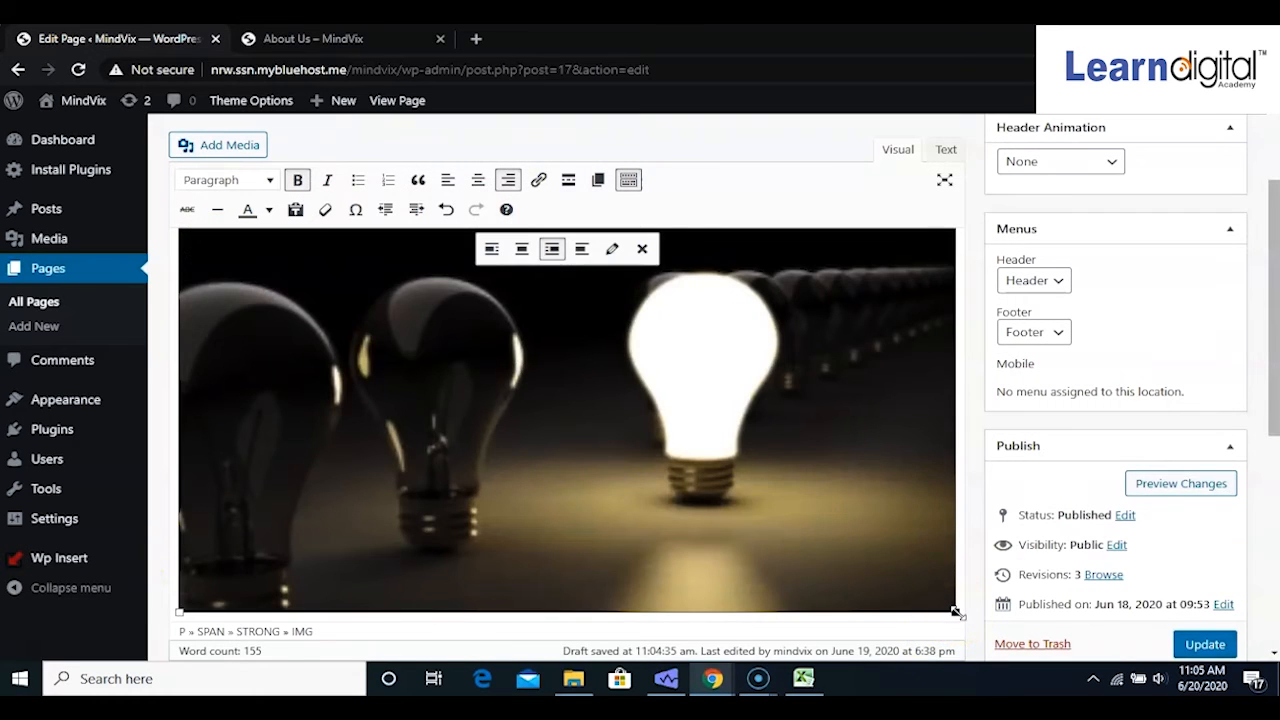
pyautogui.moveTo(944, 598); pyautogui.dragTo(910, 565)
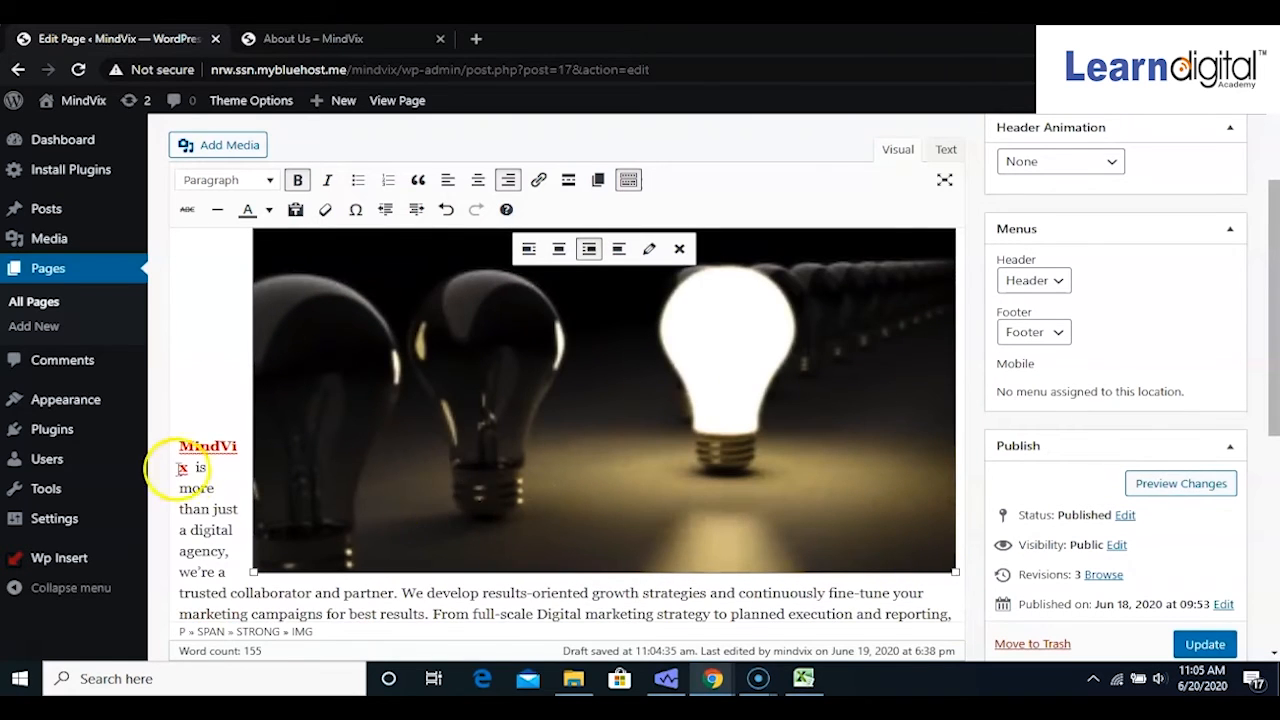
# Push the MindVix paragraph down so it starts on a new line beneath the enlarged image.
pyautogui.click(174, 447)
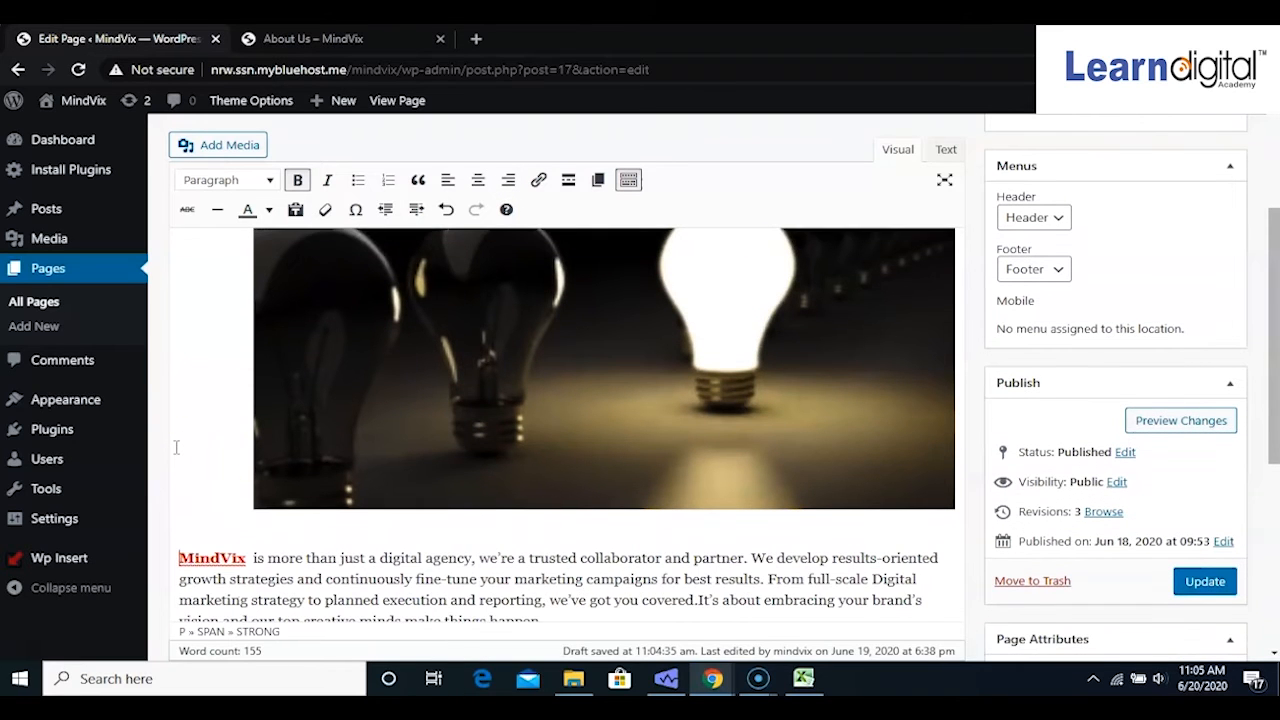
pyautogui.click(220, 531)
pyautogui.press('BackSpace')
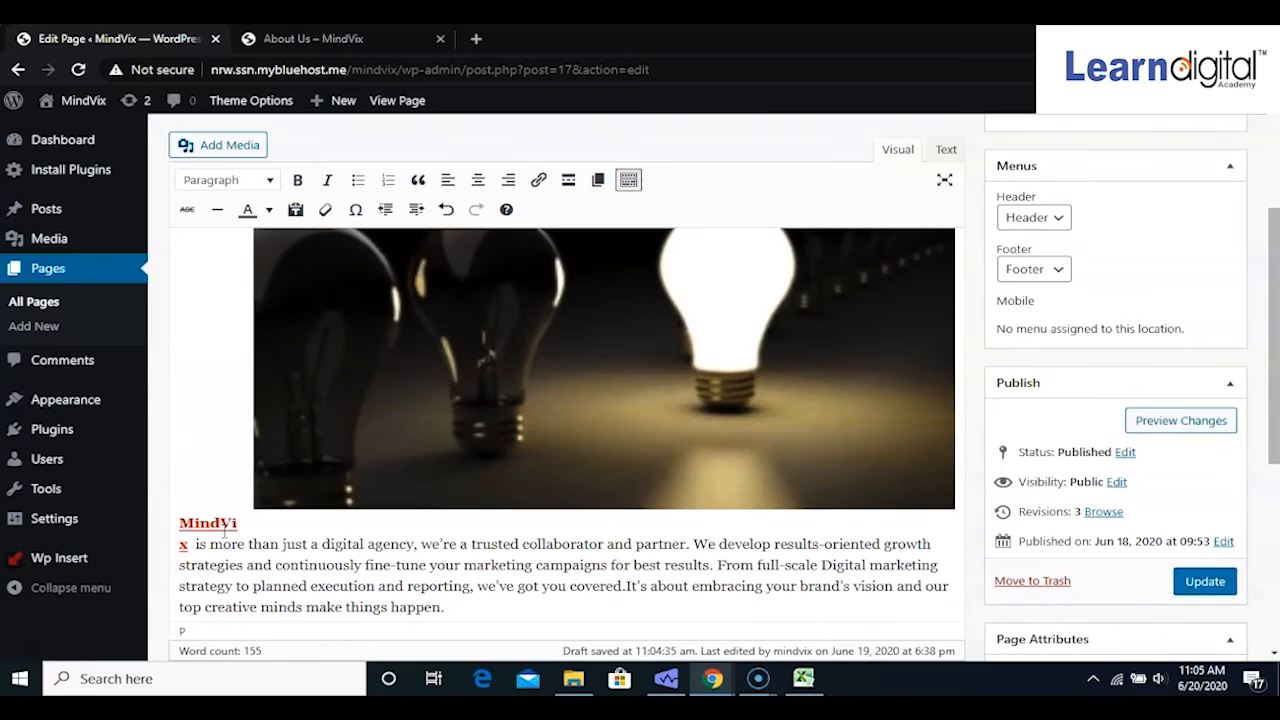
pyautogui.click(178, 523)
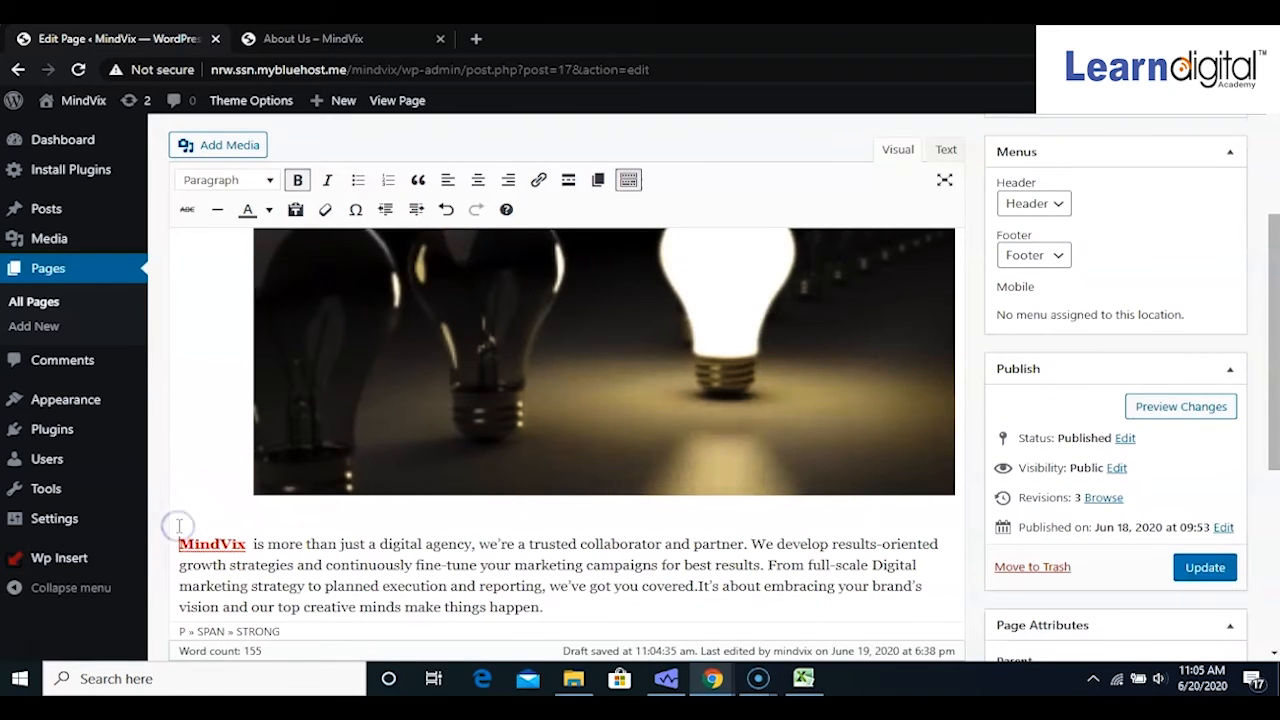
# Add empty lines after the paragraph ending in "Digital Marketing campaign." to make room for another image.
pyautogui.scroll(3, 497, 460)
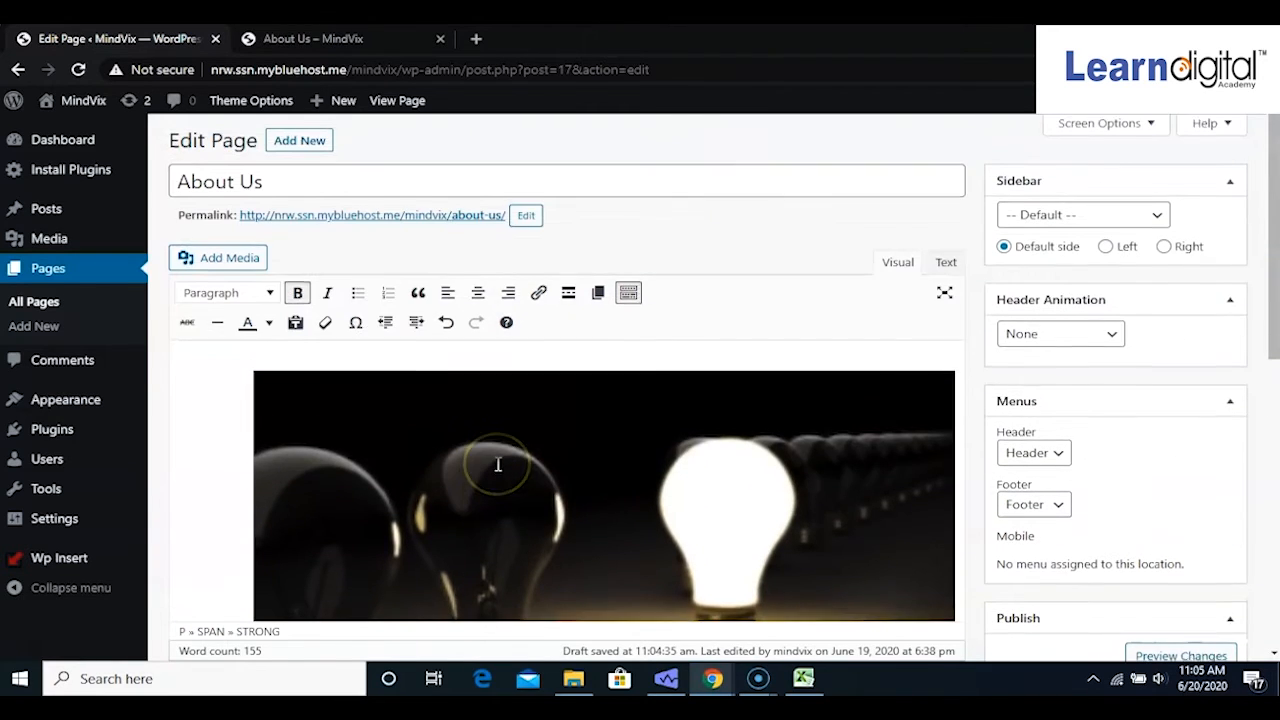
pyautogui.scroll(-2, 497, 463)
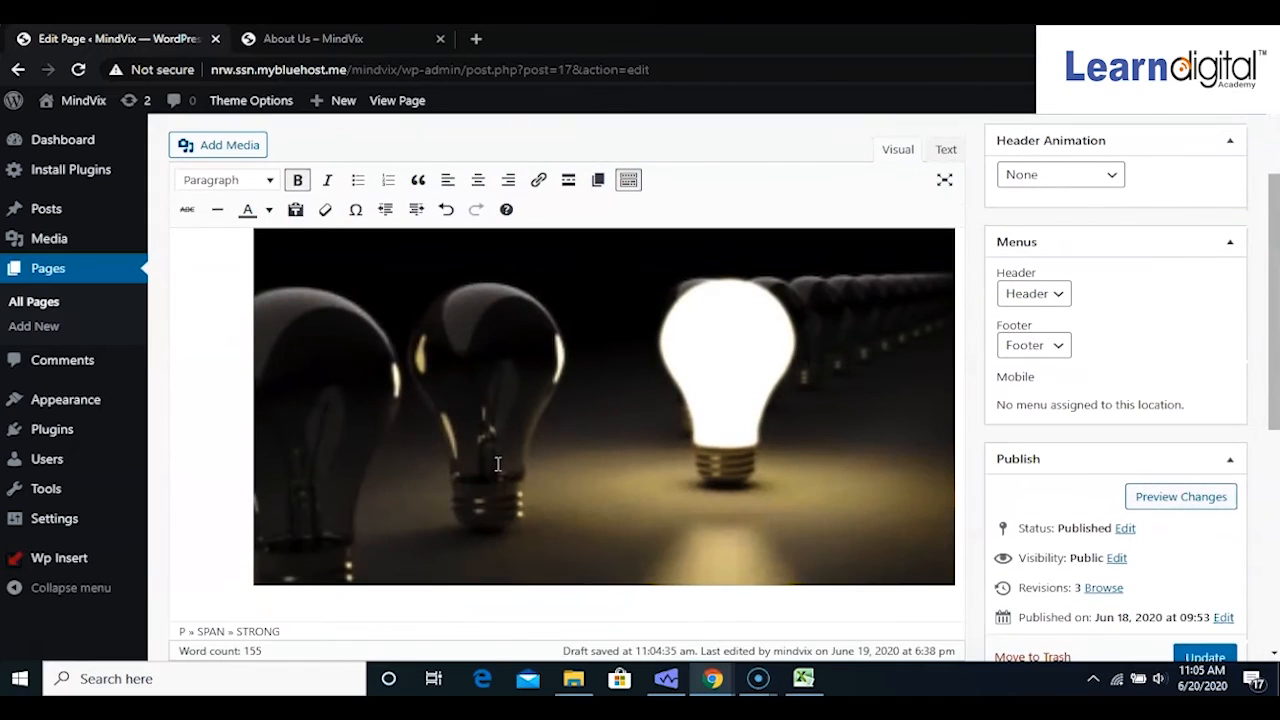
pyautogui.scroll(-5, 497, 463)
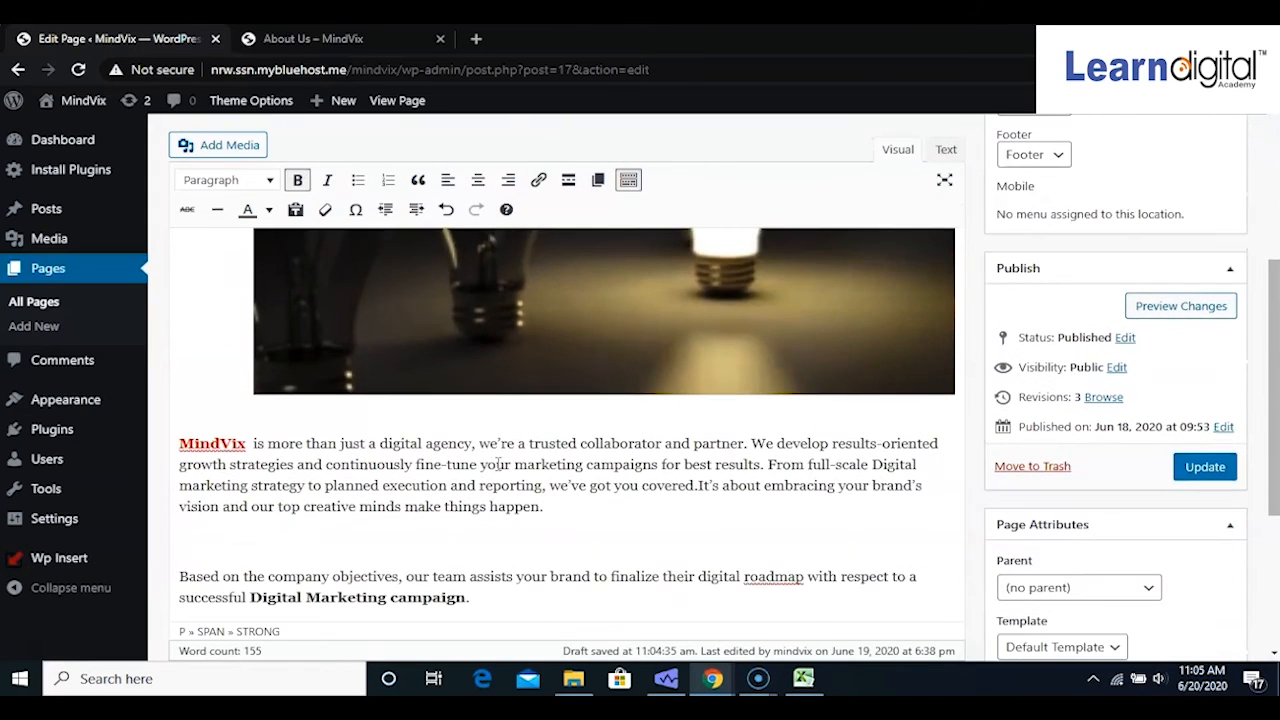
pyautogui.click(484, 381)
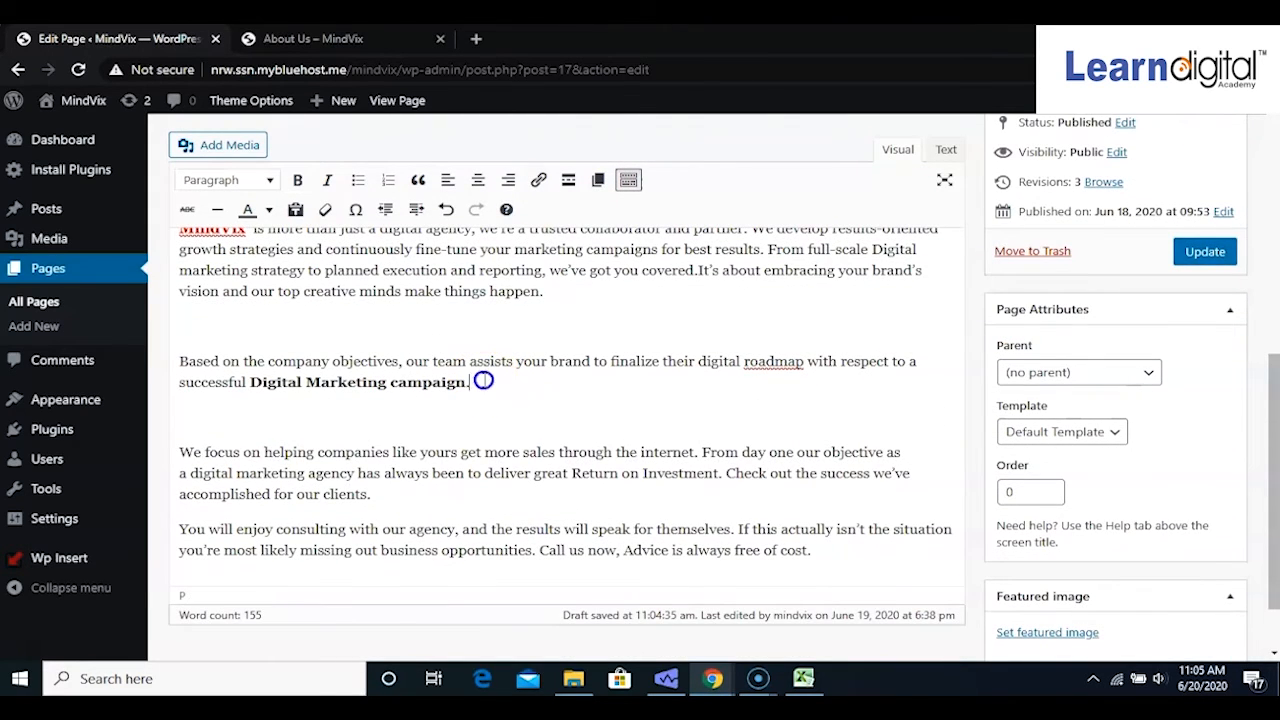
pyautogui.press('Return')
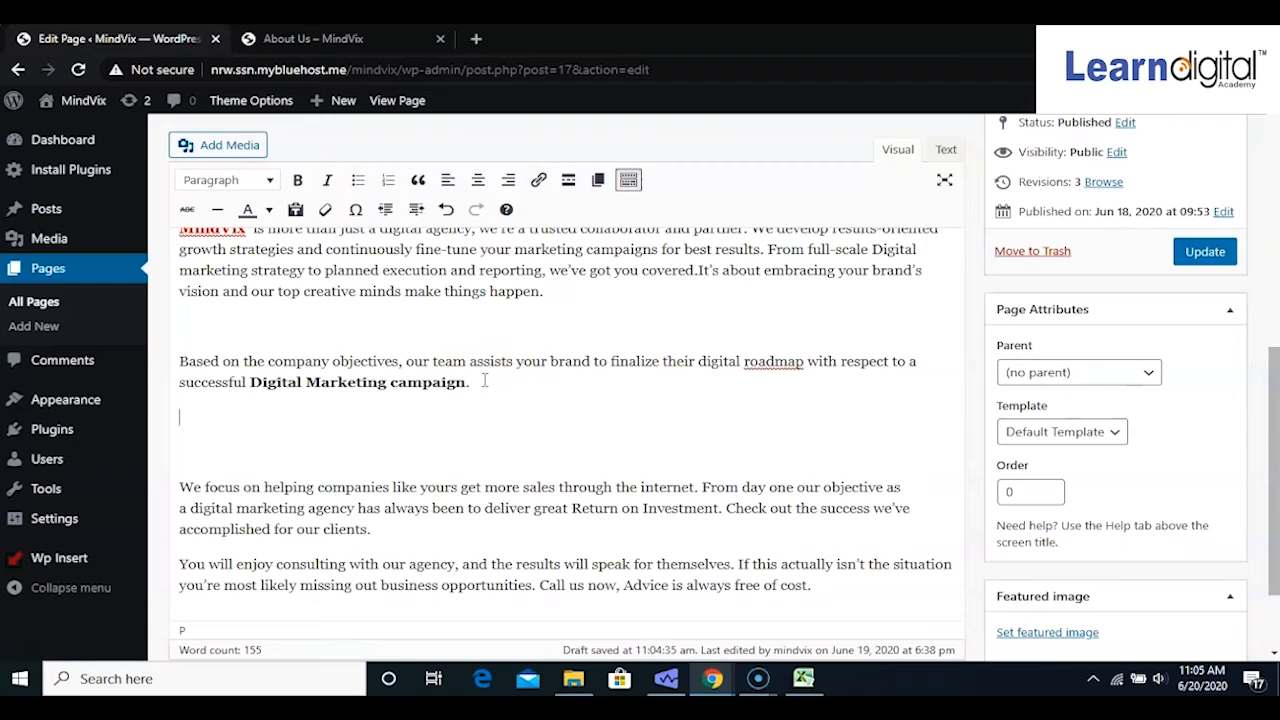
# Upload webi2.jpg from the Downloads folder and insert it below the "Digital Marketing campaign." paragraph.
pyautogui.click(245, 148)
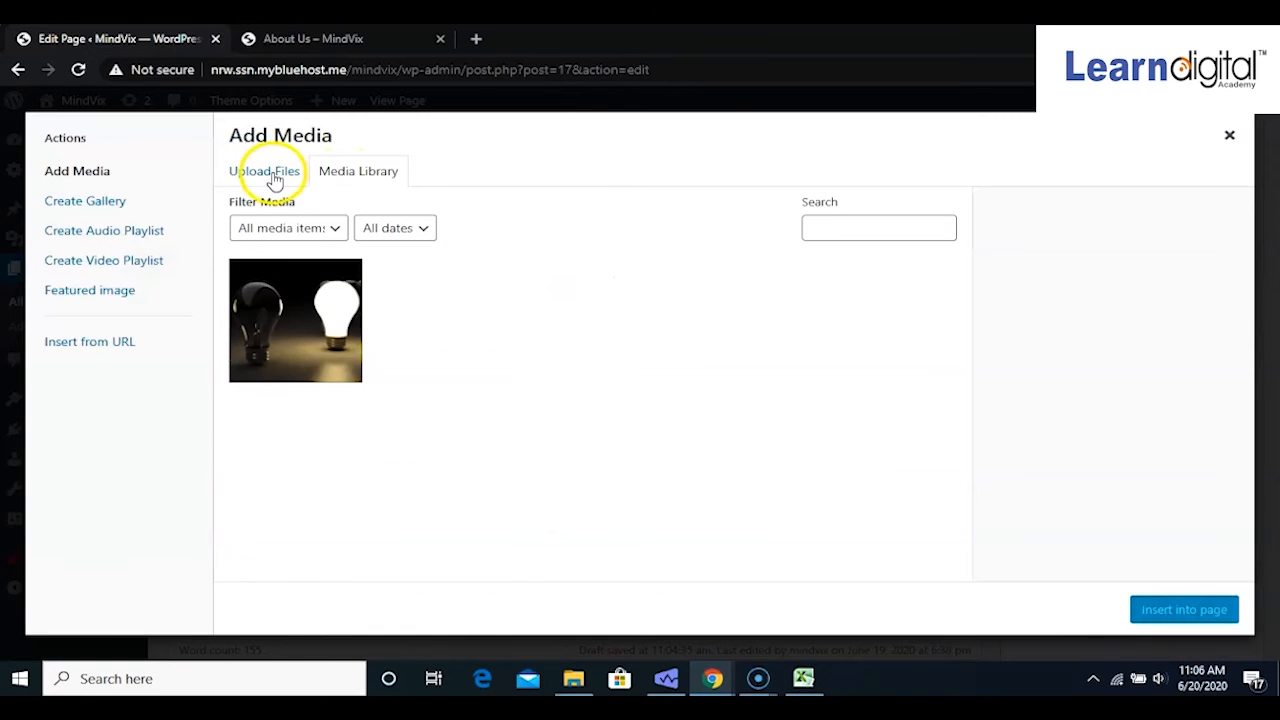
pyautogui.click(272, 176)
pyautogui.click(724, 400)
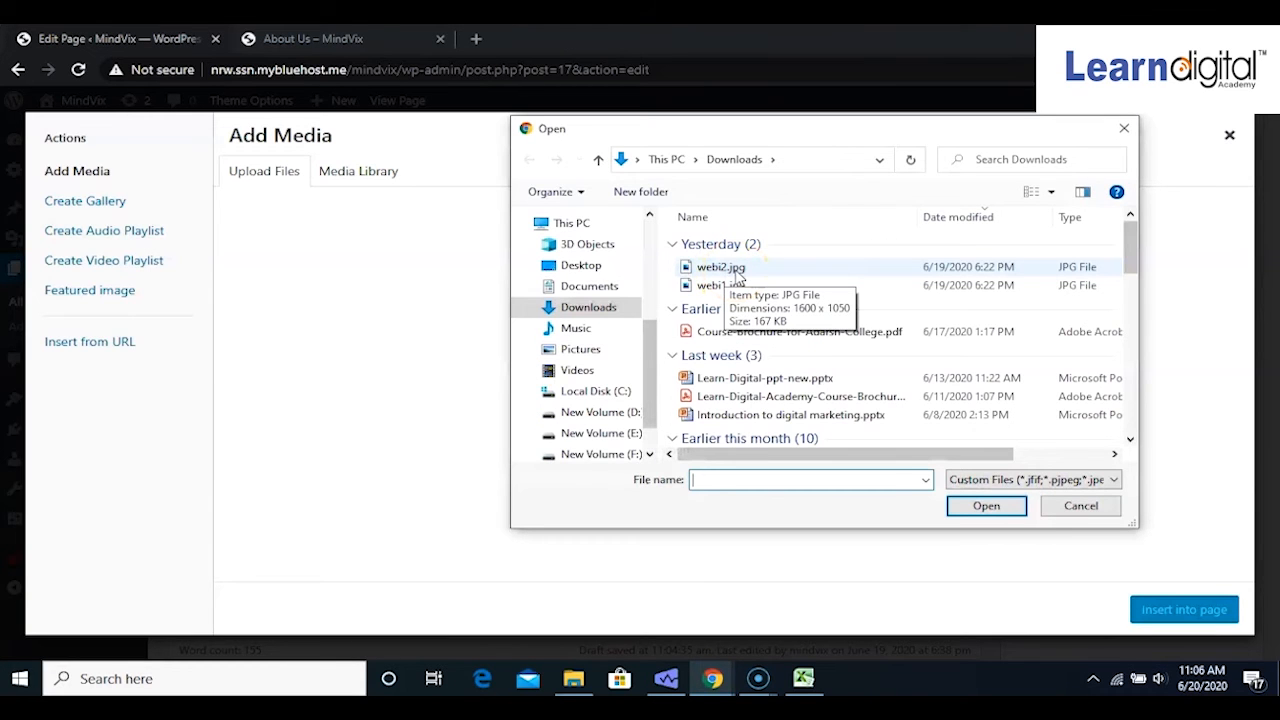
pyautogui.click(737, 268)
pyautogui.click(986, 506)
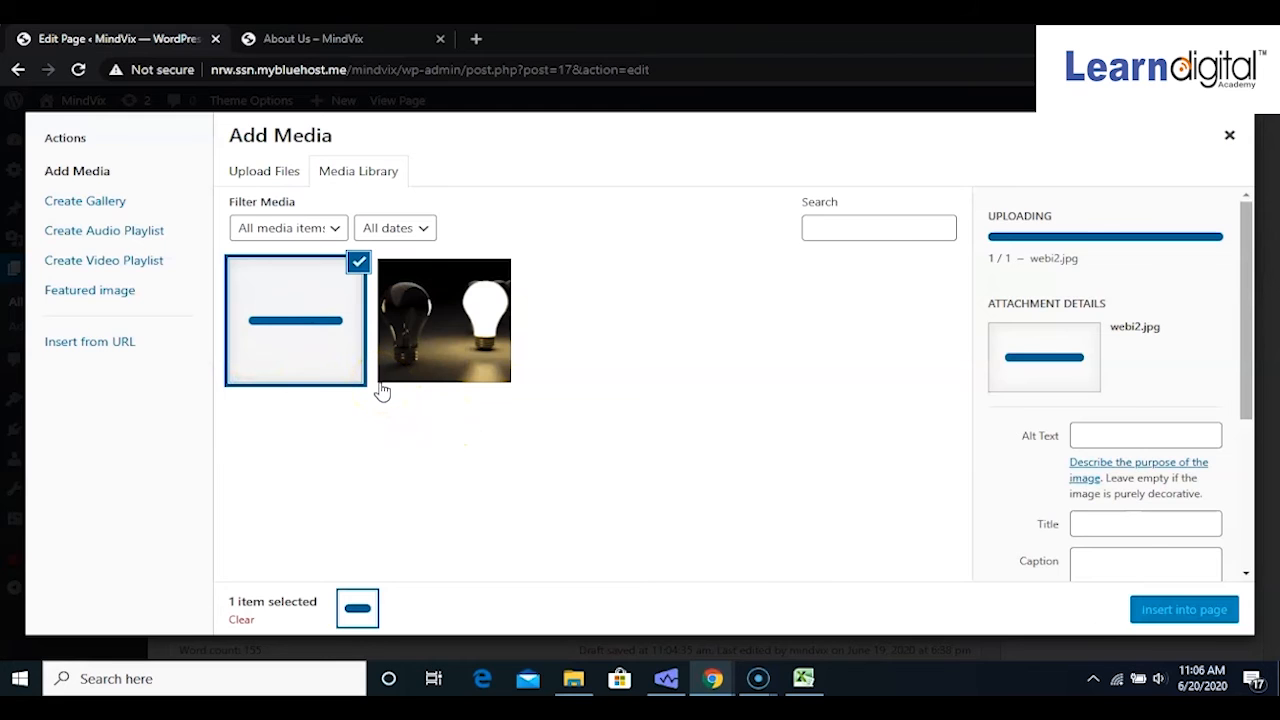
pyautogui.click(1184, 610)
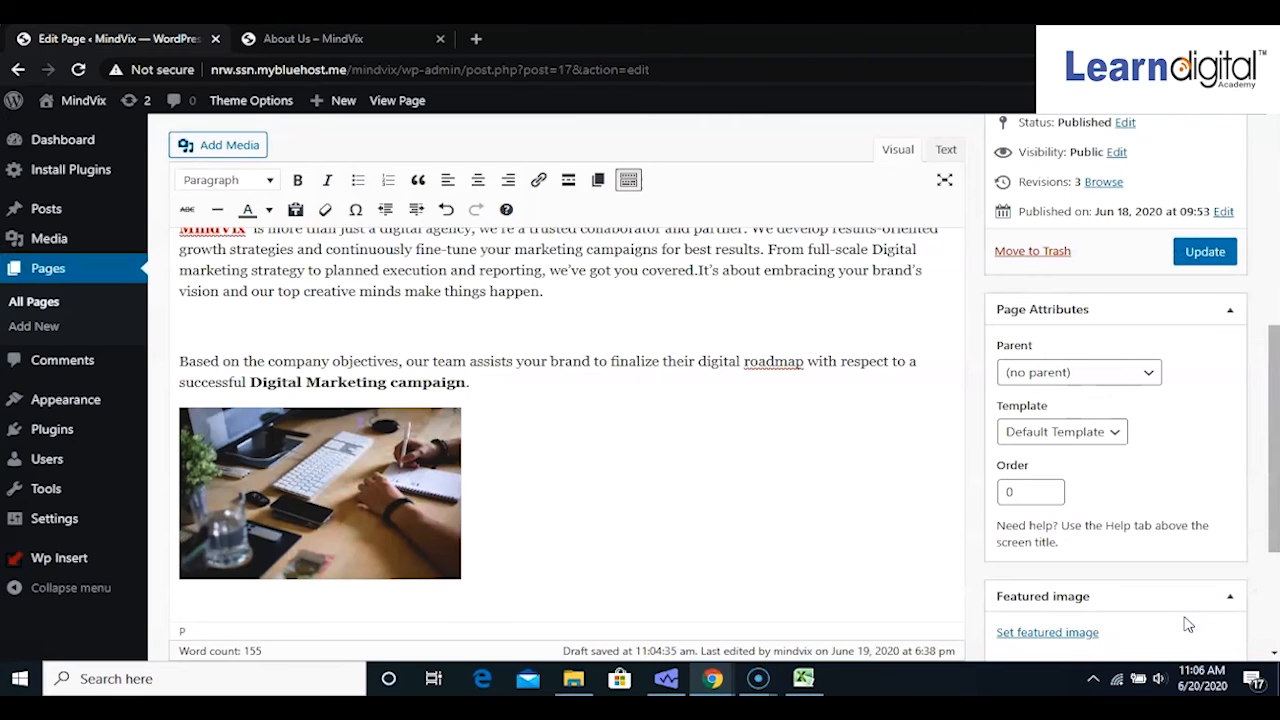
# Enlarge the desk image to about half the content width and align it left so the closing paragraphs wrap beside it.
pyautogui.click(367, 497)
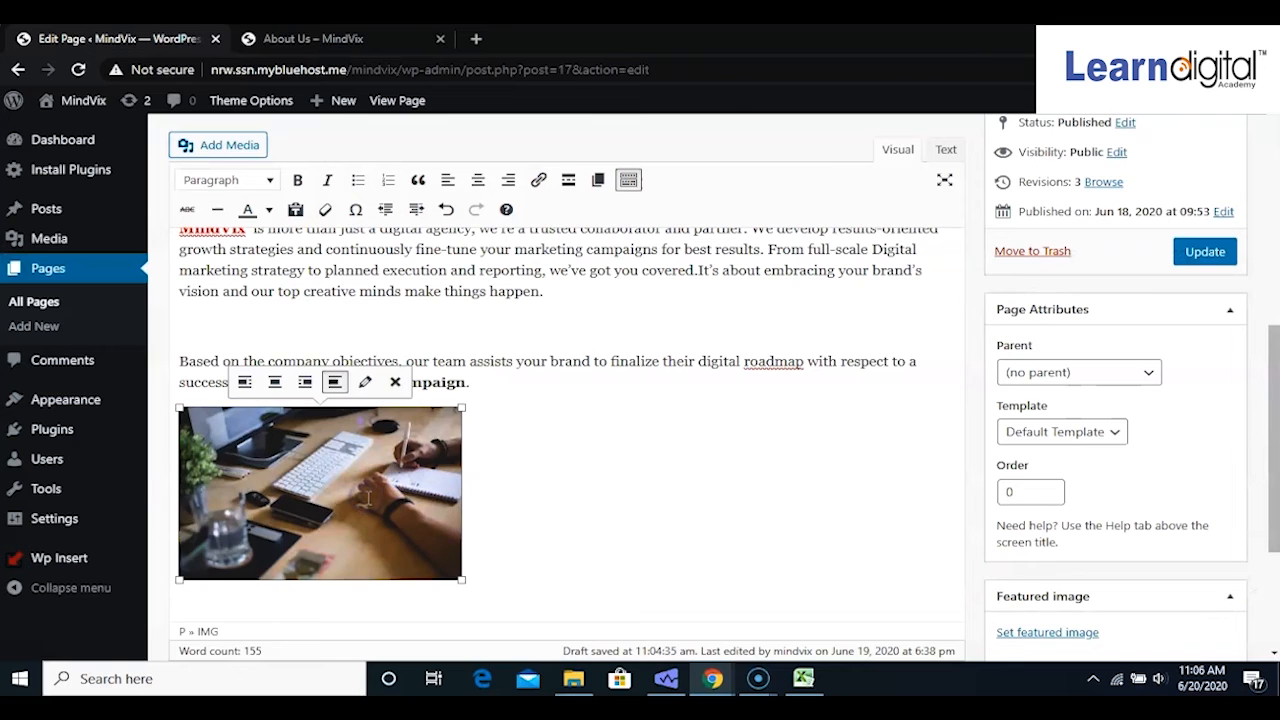
pyautogui.moveTo(461, 579); pyautogui.dragTo(547, 411)
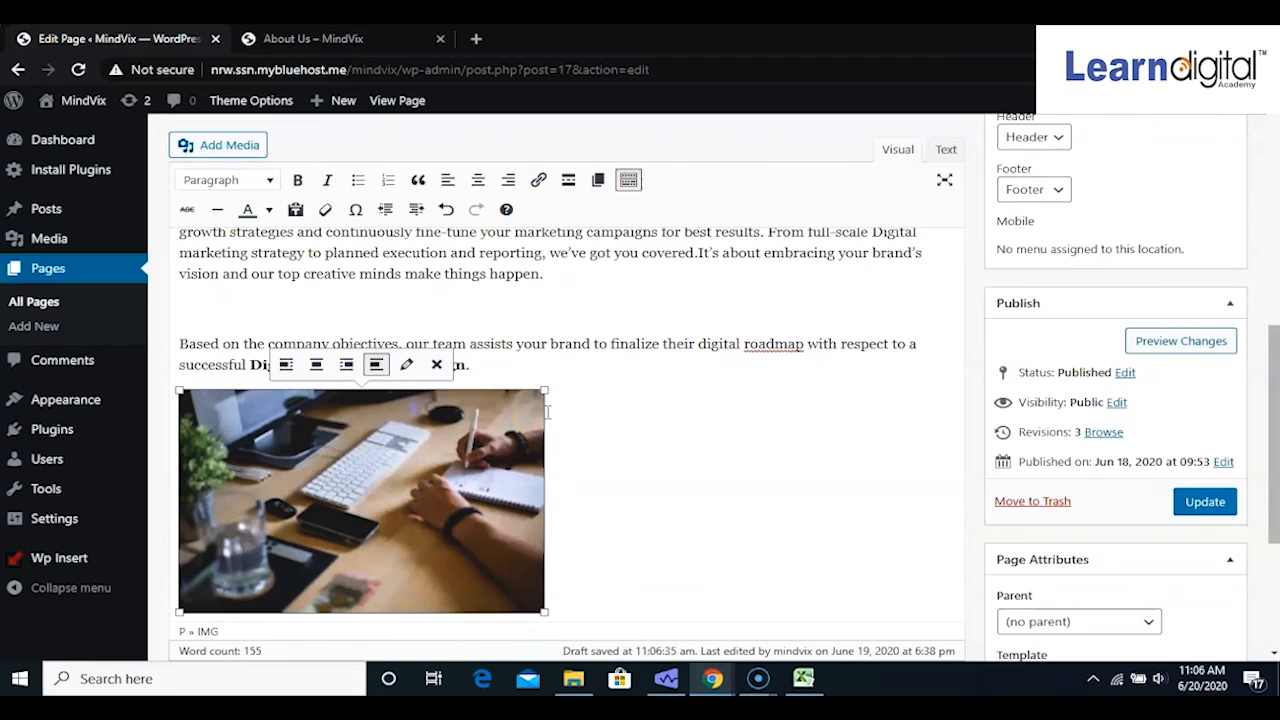
pyautogui.moveTo(544, 390); pyautogui.dragTo(561, 390)
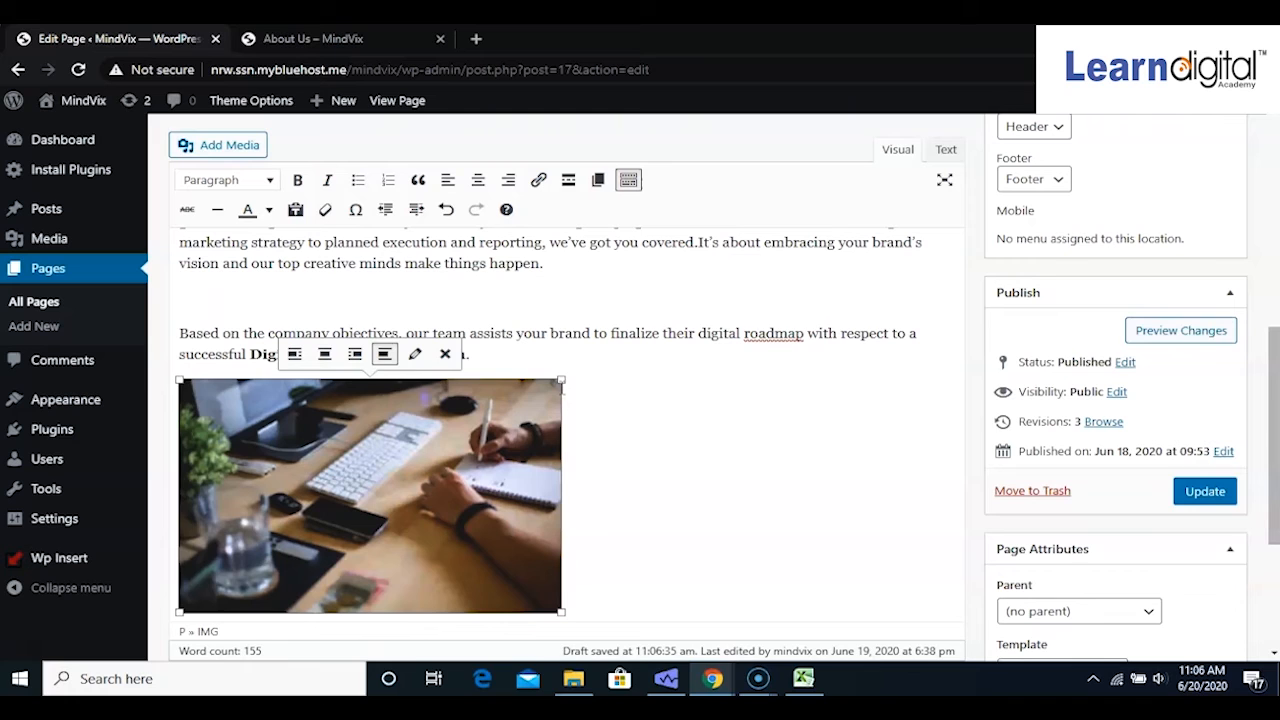
pyautogui.click(295, 356)
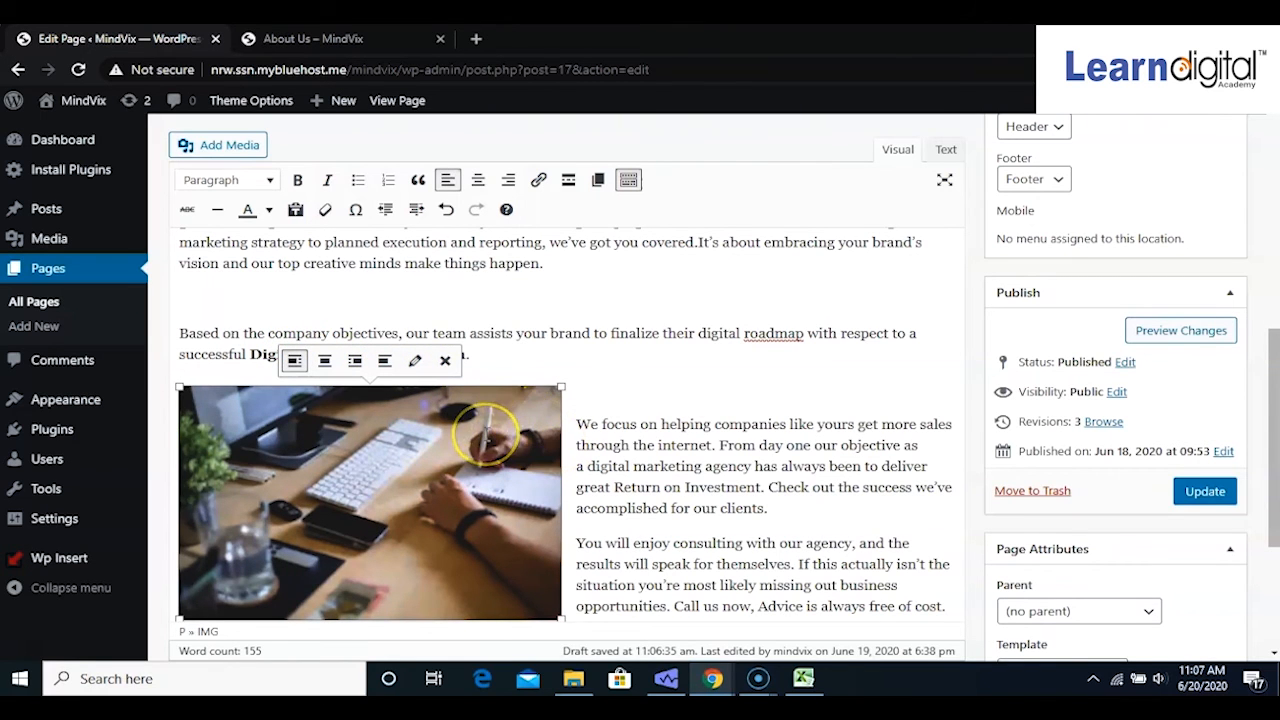
pyautogui.scroll(-2, 625, 415)
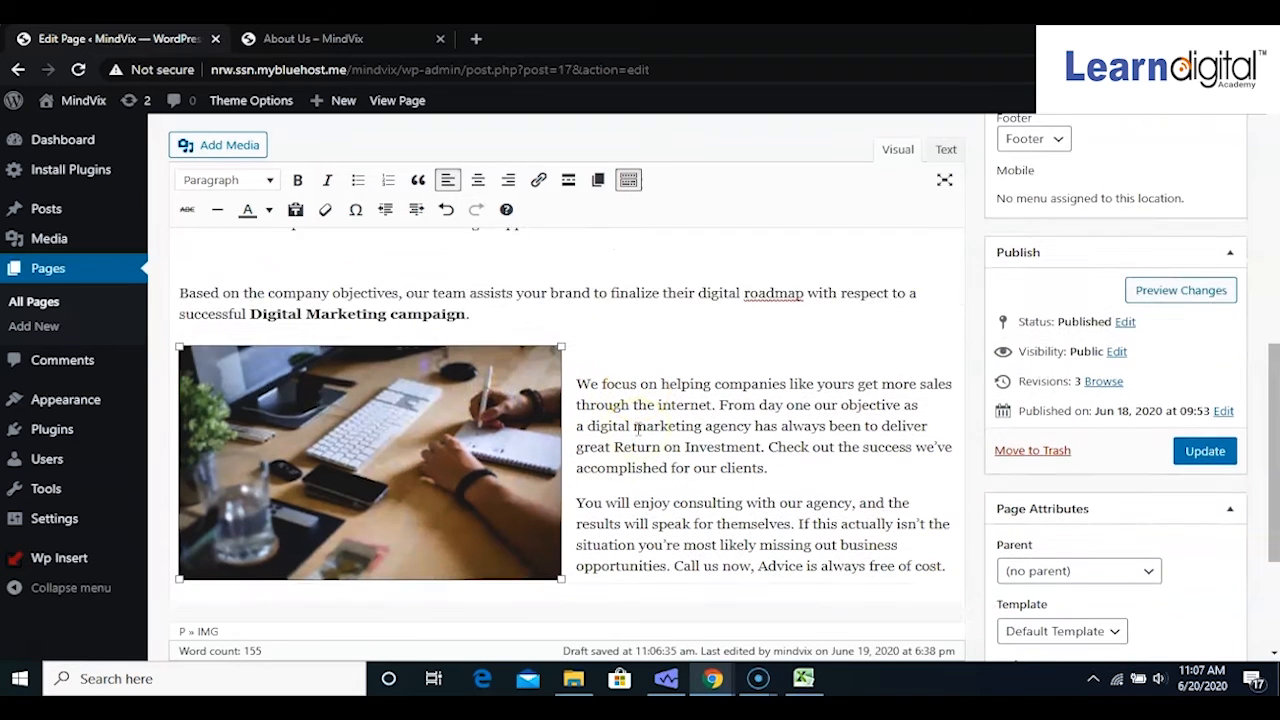
# Delete the blank lines above the "We focus on helping companies" and "Based on the company objectives" paragraphs and update the page.
pyautogui.click(572, 307)
pyautogui.press('BackSpace')
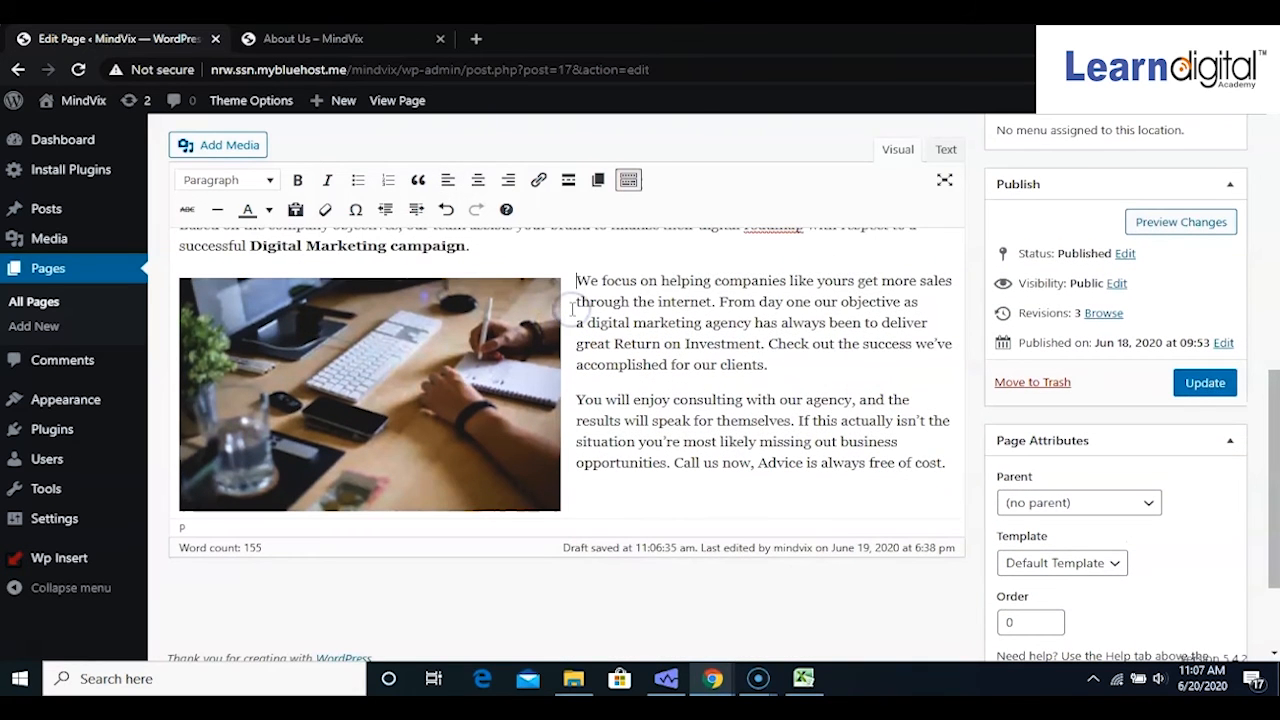
pyautogui.scroll(3, 645, 330)
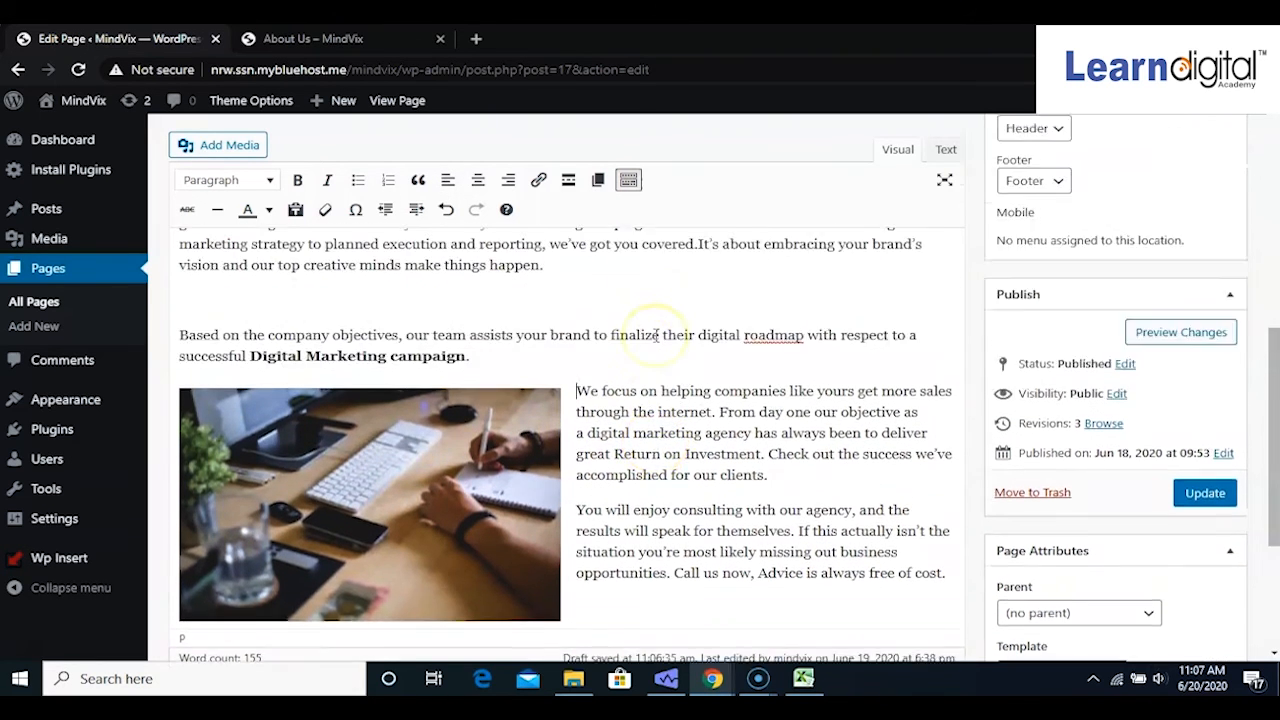
pyautogui.click(272, 351)
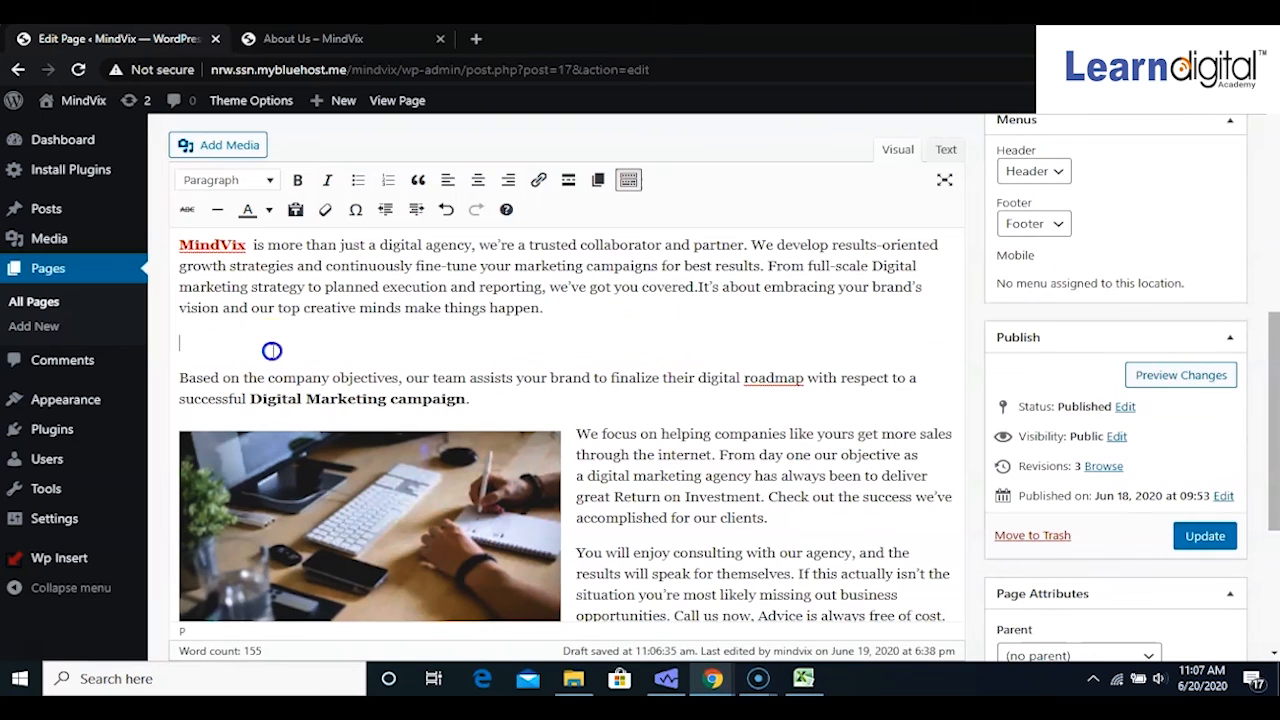
pyautogui.press('BackSpace')
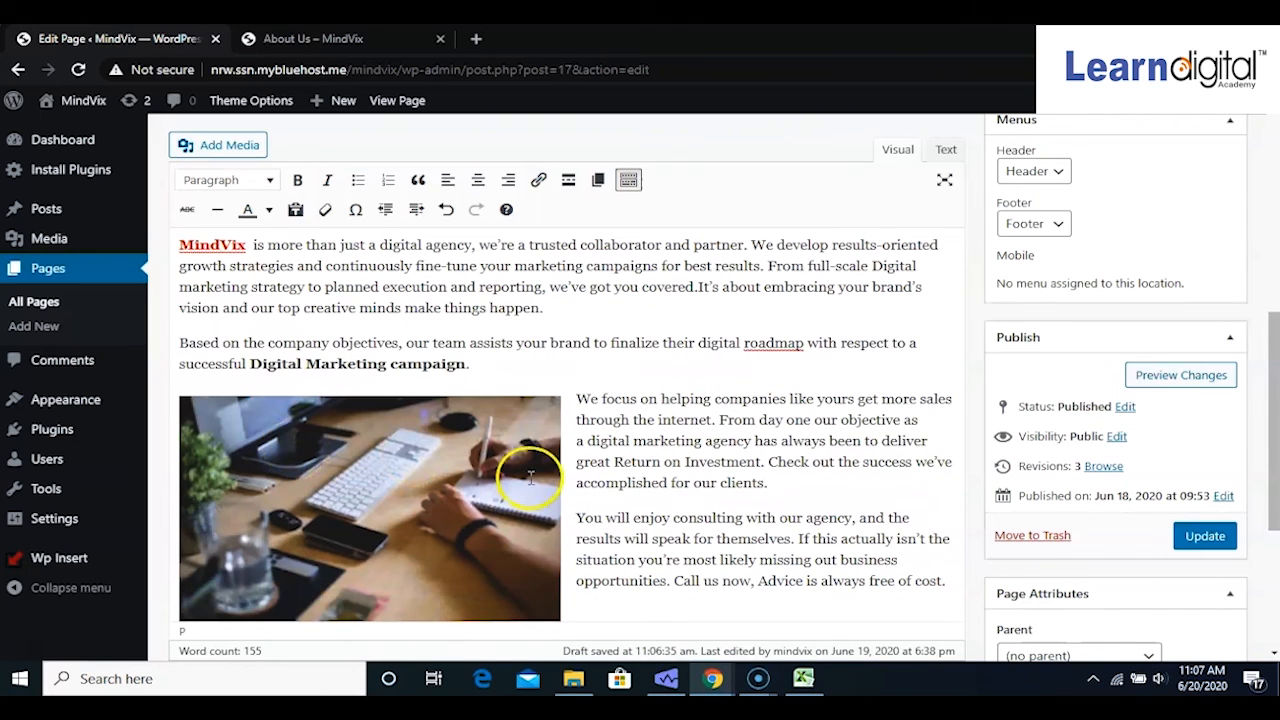
pyautogui.click(1205, 538)
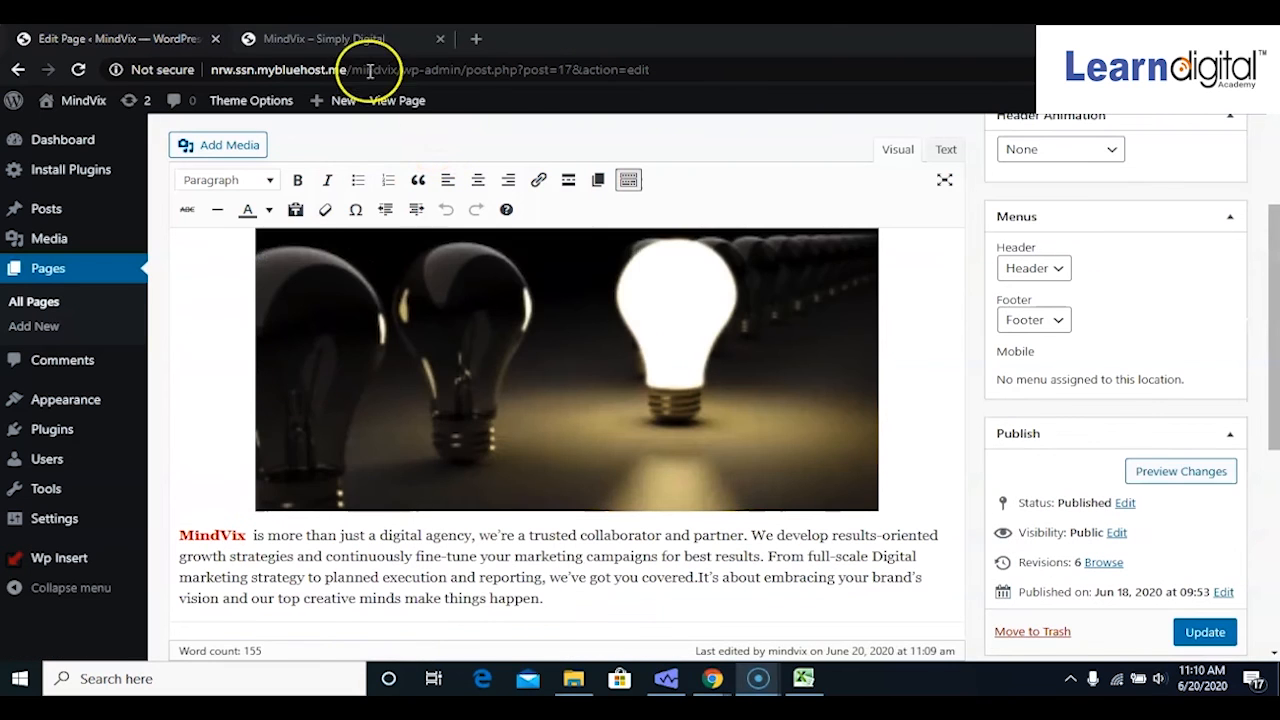
# Open the About Us page on the live MindVix site and examine how both images sit with the surrounding text.
pyautogui.click(358, 42)
pyautogui.click(270, 232)
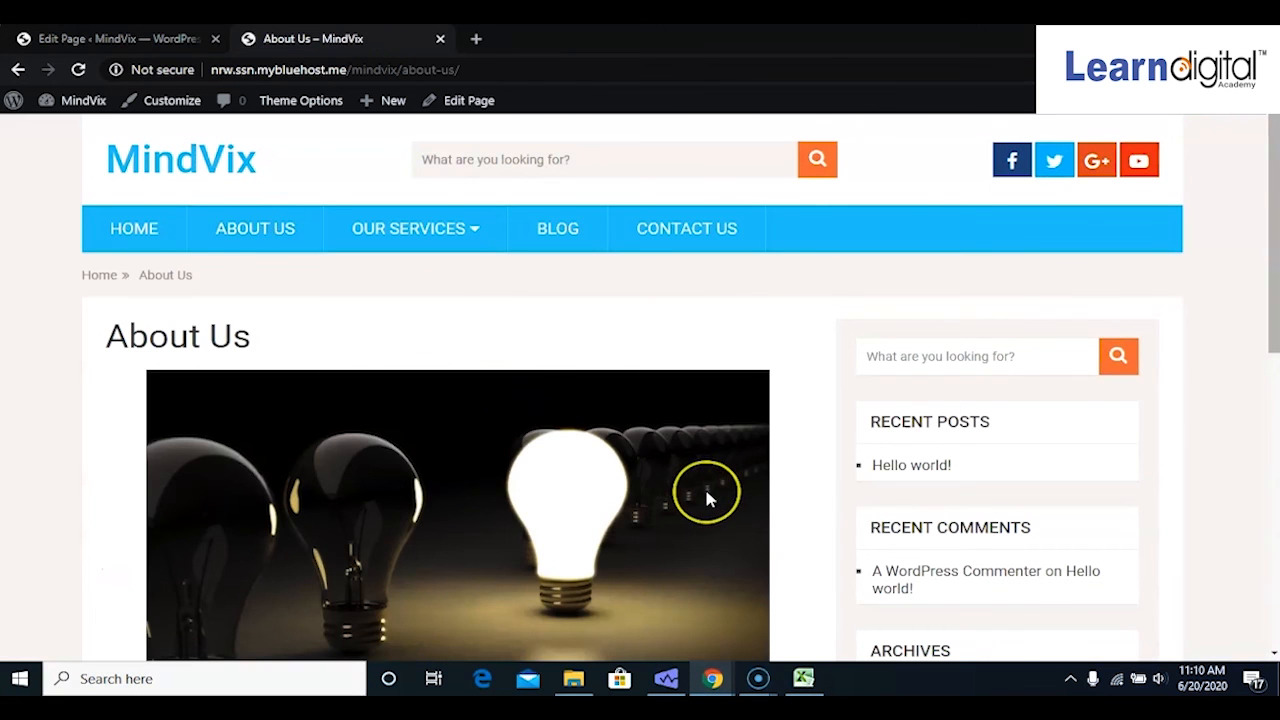
pyautogui.scroll(-3, 706, 495)
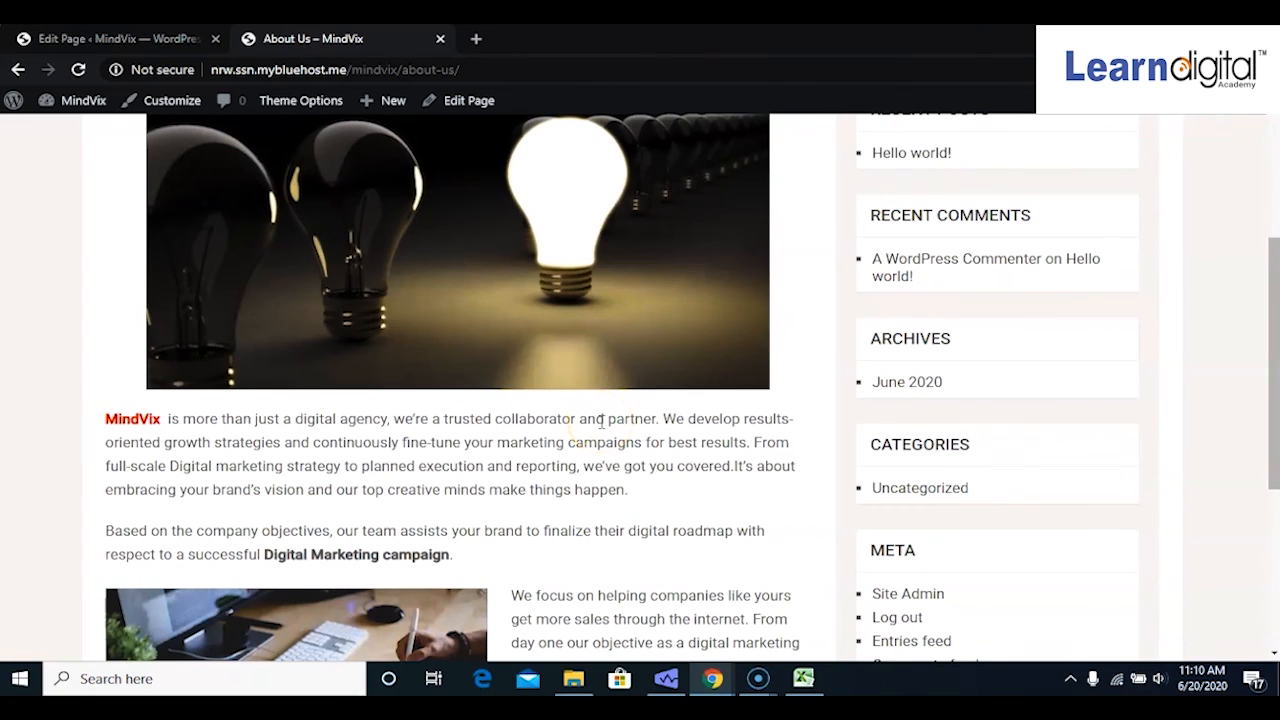
pyautogui.scroll(-2, 601, 421)
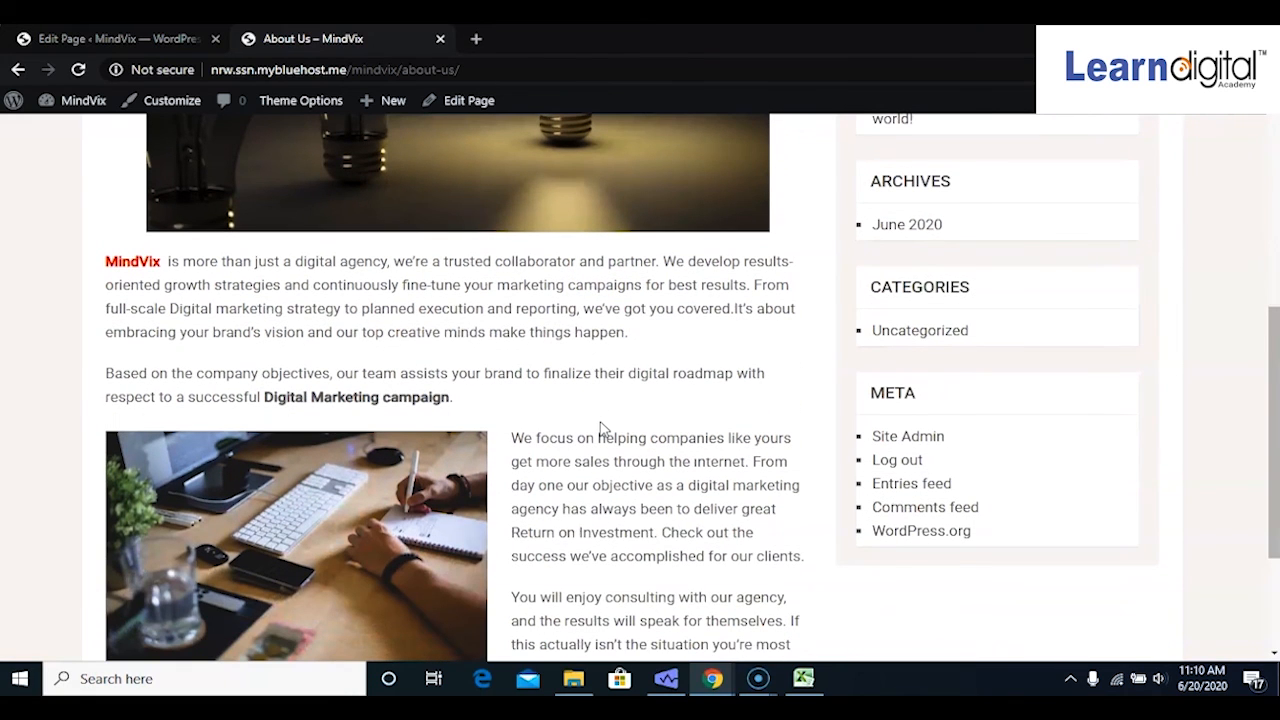
pyautogui.scroll(-2, 601, 428)
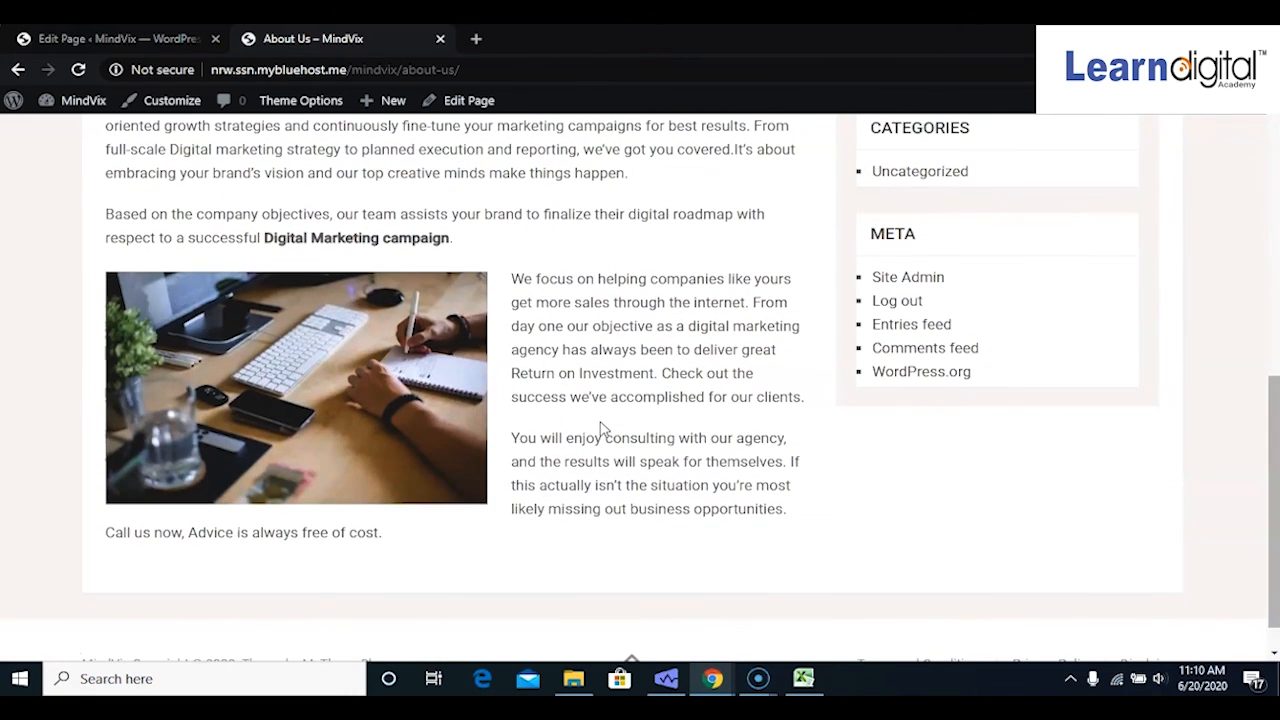
pyautogui.scroll(5, 601, 428)
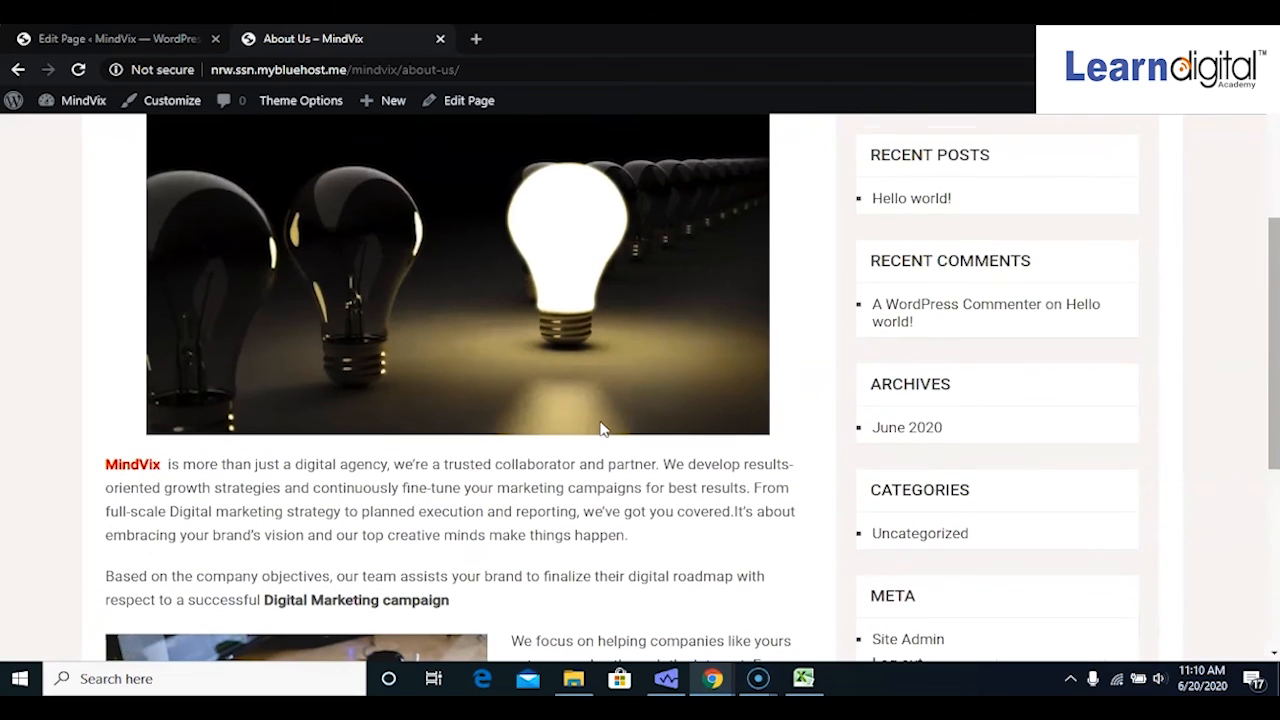